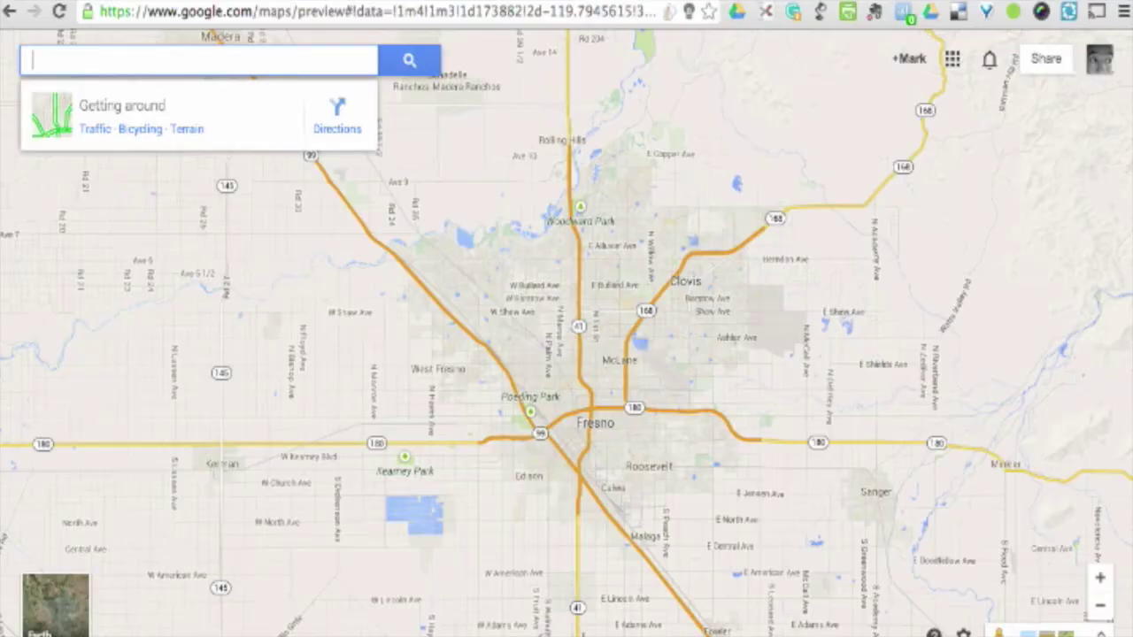
# Step: Search for 1600 Amphitheatre Parkway, Mountain View, and show it in satellite imagery
pyautogui.write('1600')
pyautogui.press('Down')
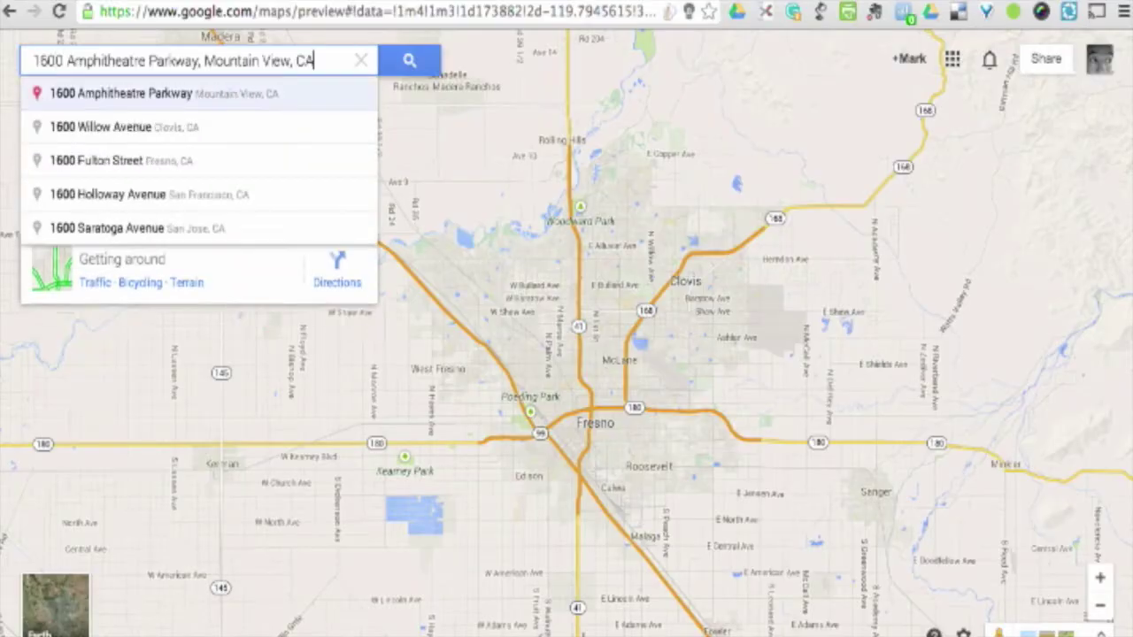
pyautogui.press('Return')
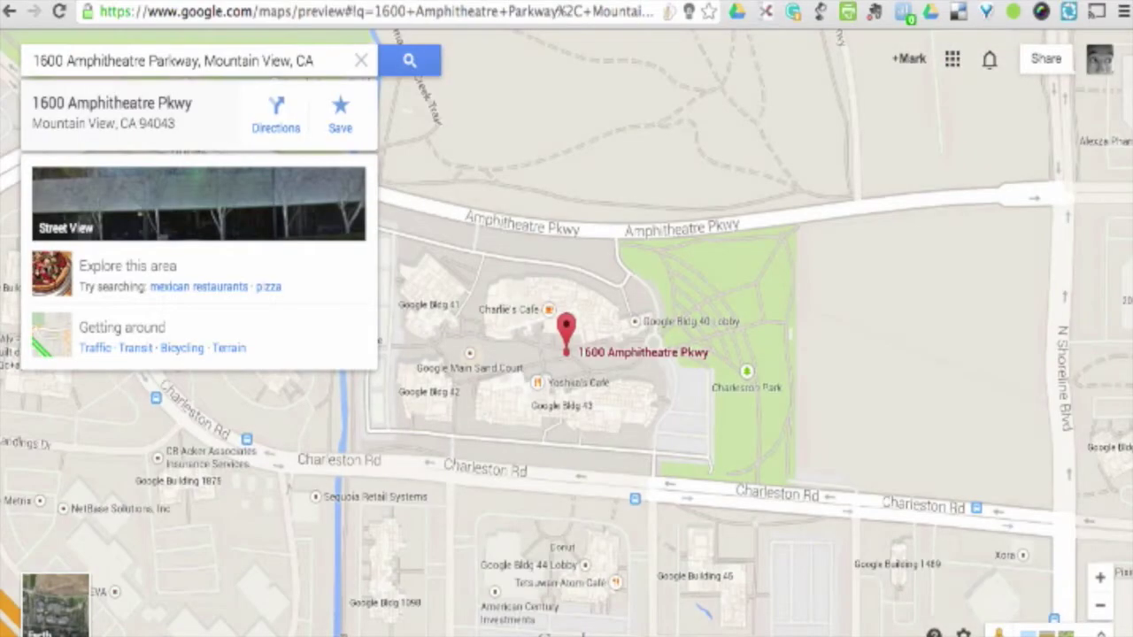
pyautogui.click(58, 607)
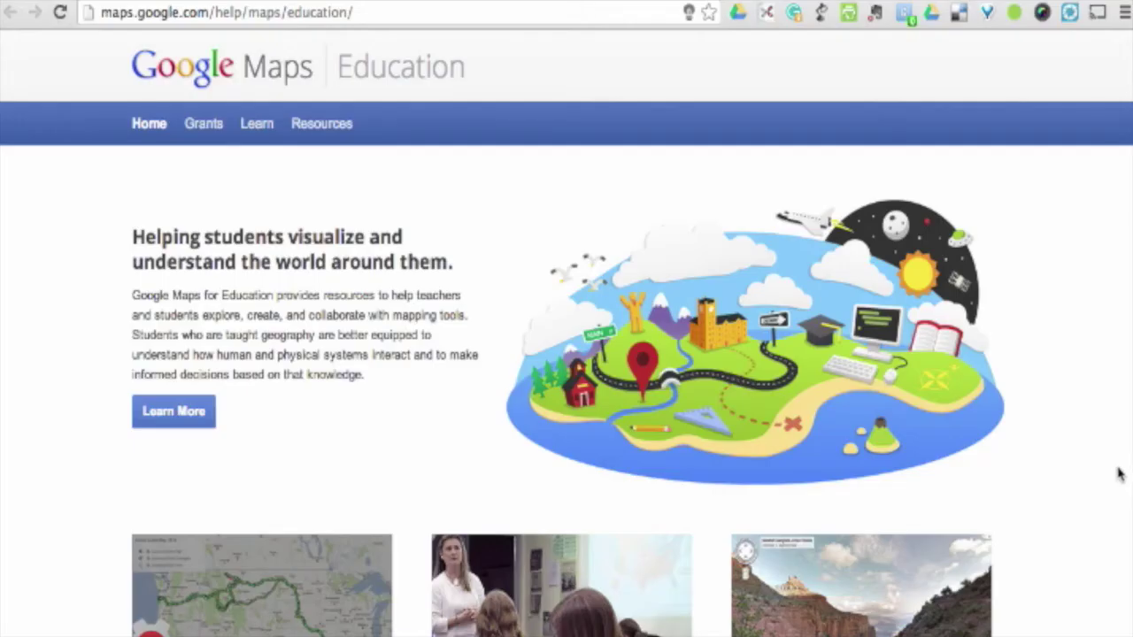
# Step: Scroll down to the Maps Engine, geography tools and Street View cards, then begin searching 'washing'
pyautogui.scroll(-5, 1119, 474)
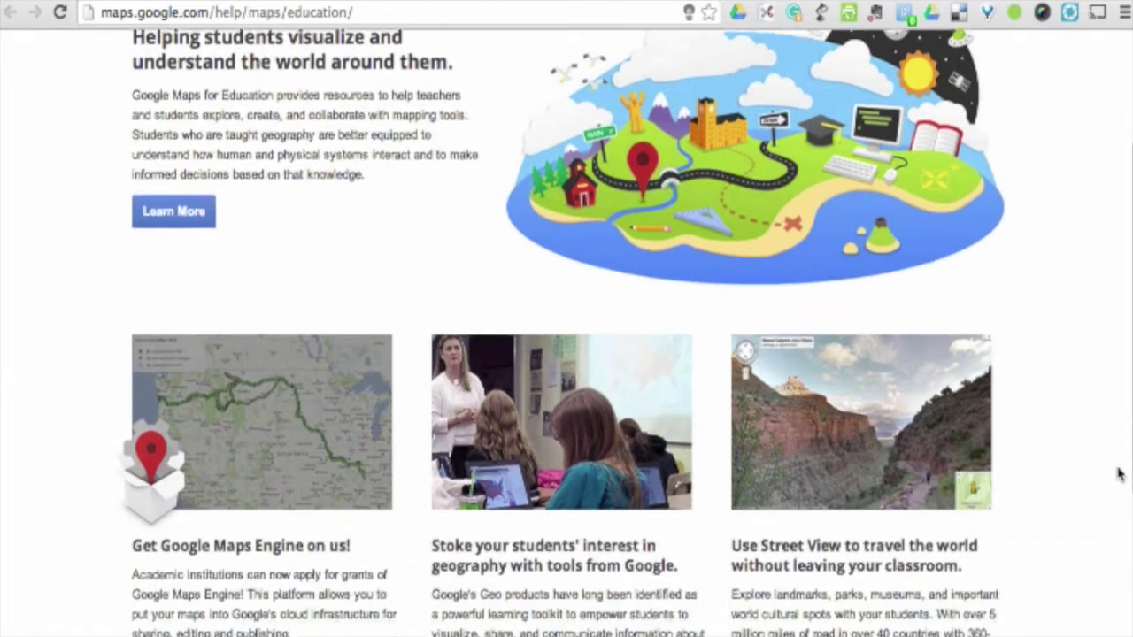
pyautogui.scroll(-2, 1119, 474)
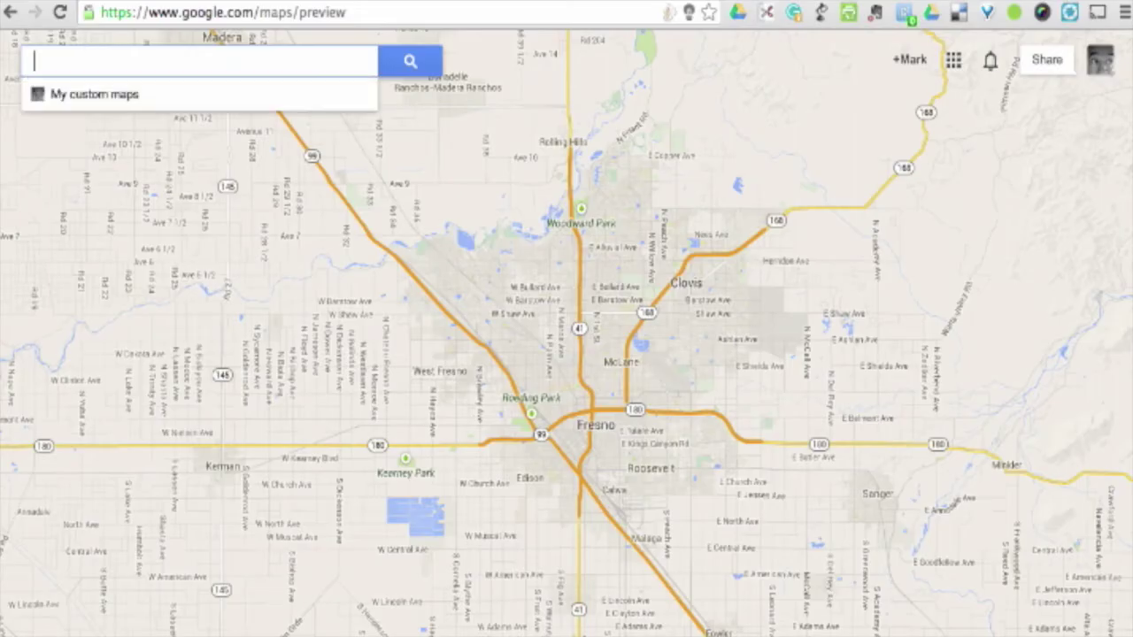
pyautogui.write('washin')
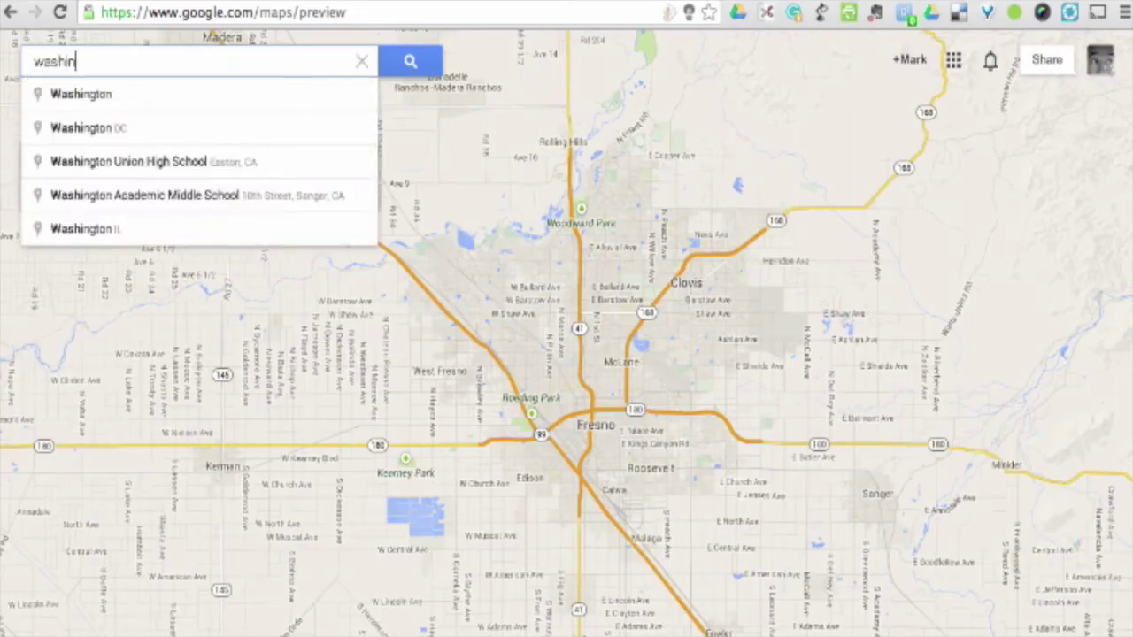
pyautogui.write('g')
# Step: Show Washington, DC in satellite imagery, zoomed in four levels on downtown
pyautogui.click(77, 129)
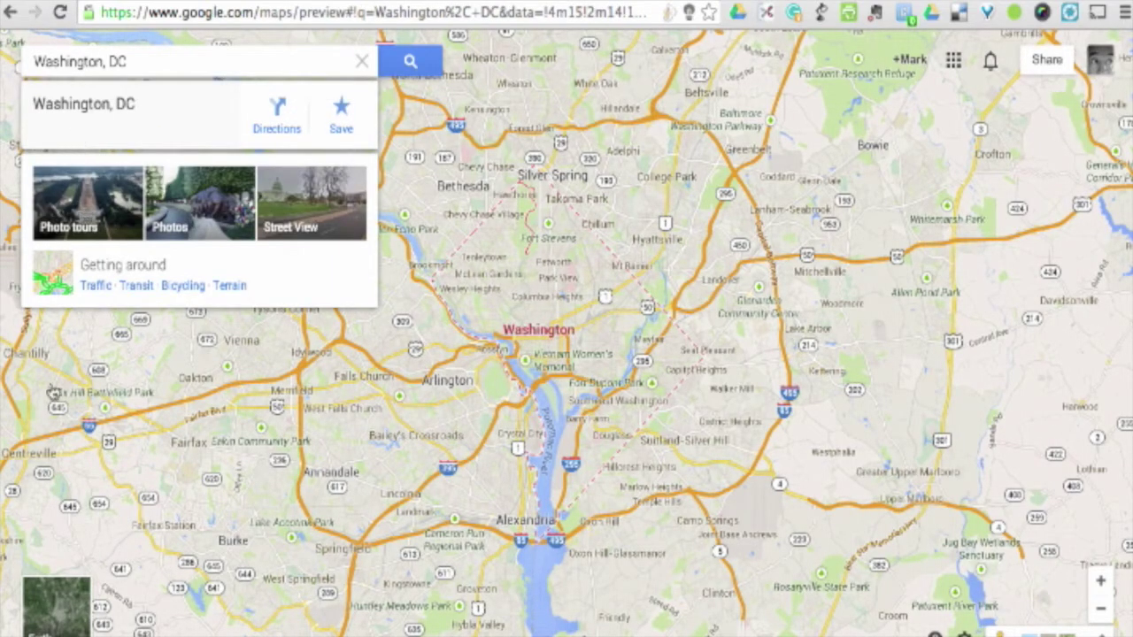
pyautogui.click(56, 602)
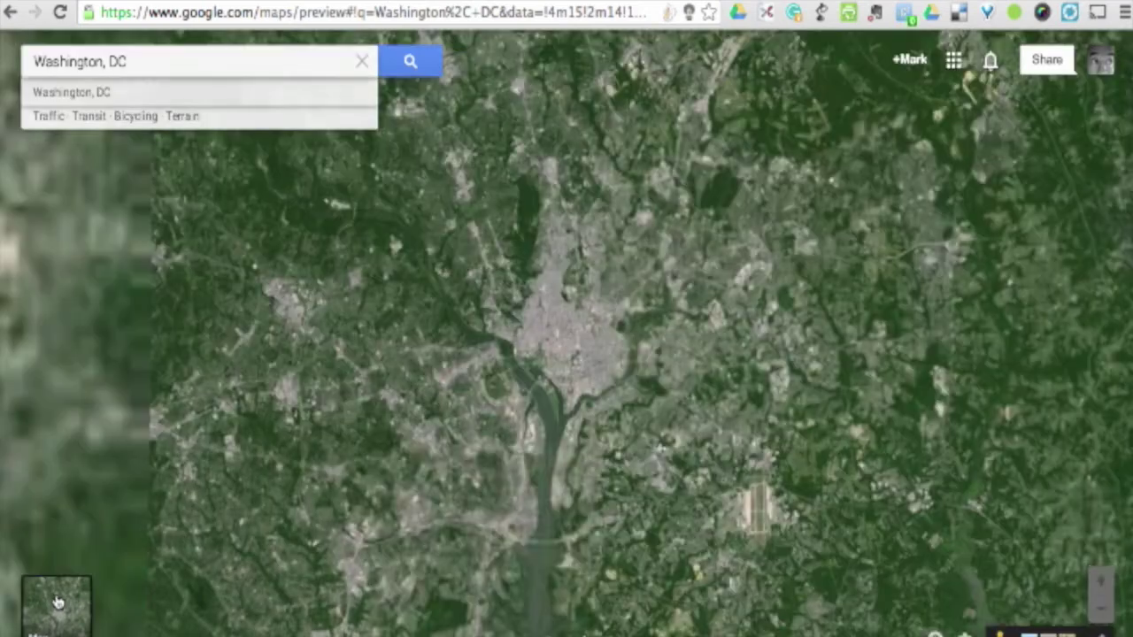
pyautogui.click(1102, 581)
pyautogui.click(1102, 581)
pyautogui.click(1102, 580)
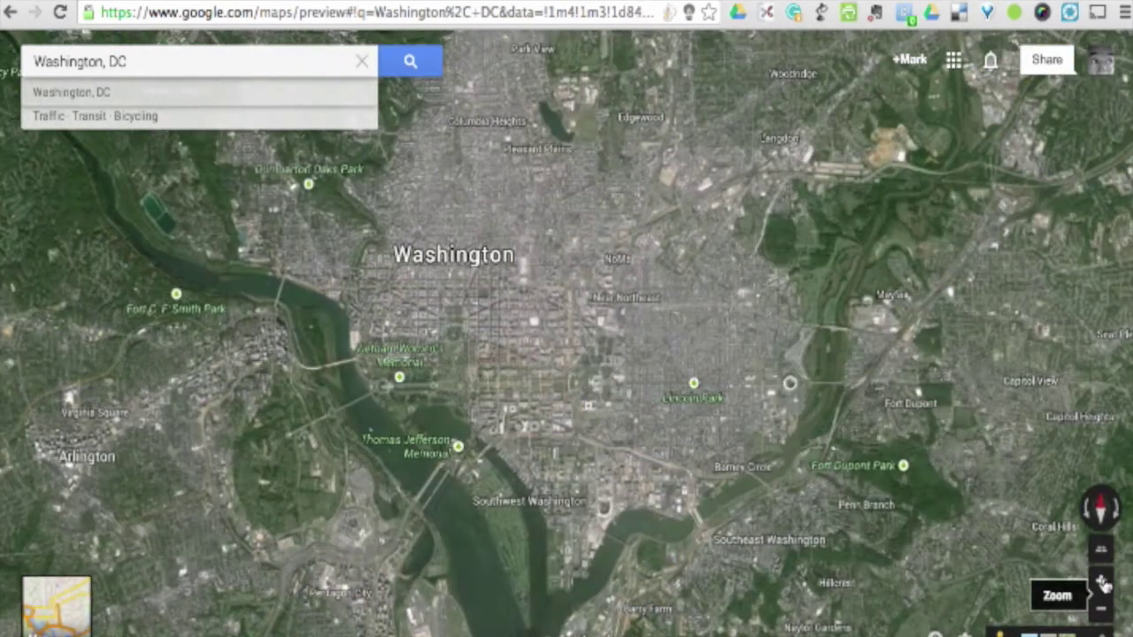
pyautogui.click(1102, 581)
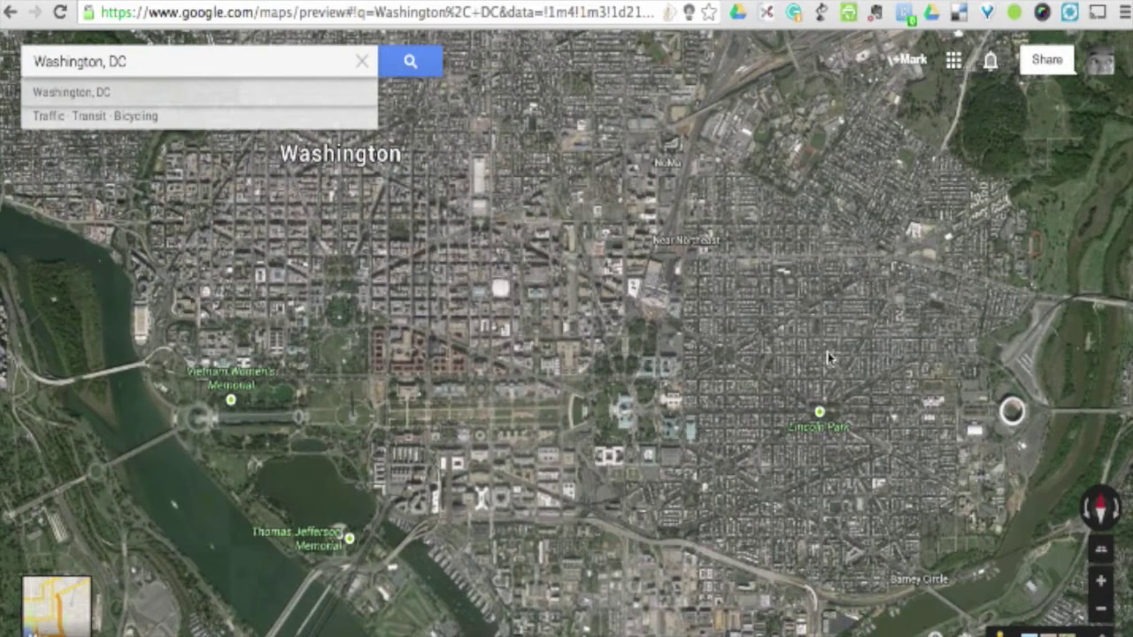
# Step: Browse a street-level photo tour centred on the Capitol area, then close it
pyautogui.moveTo(130, 62)
pyautogui.click(293, 210)
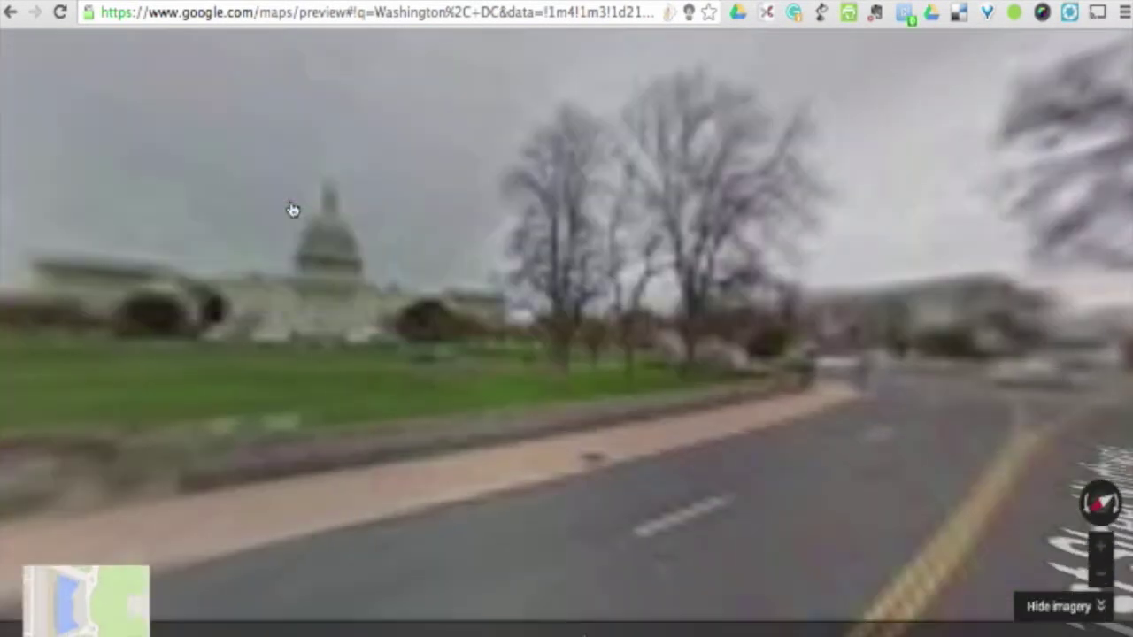
pyautogui.moveTo(293, 210); pyautogui.dragTo(494, 317)
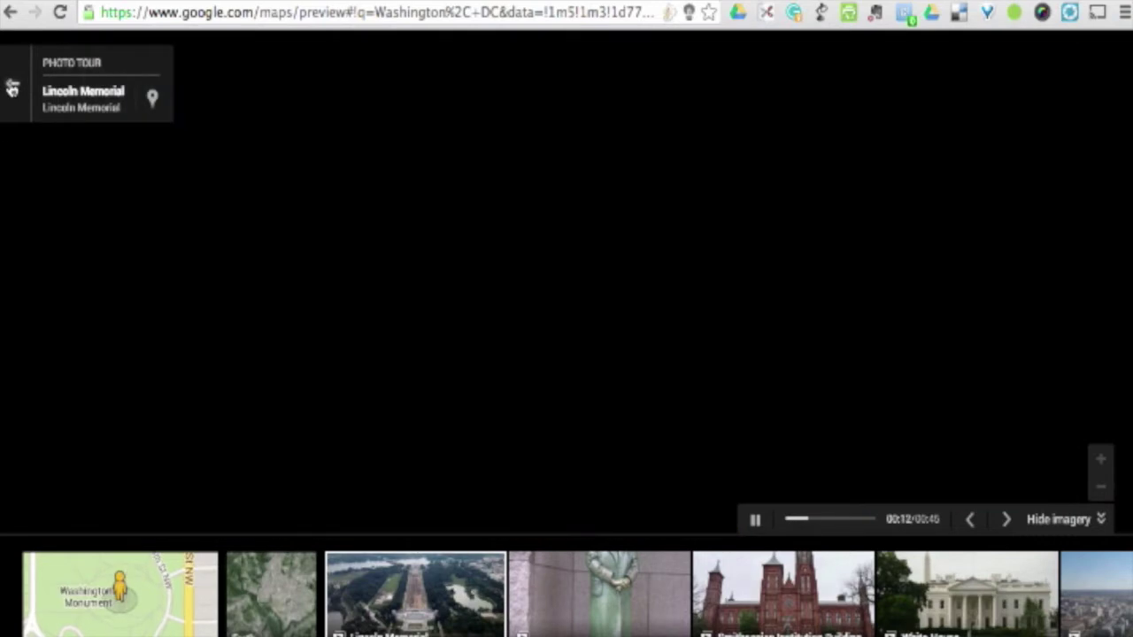
pyautogui.click(11, 88)
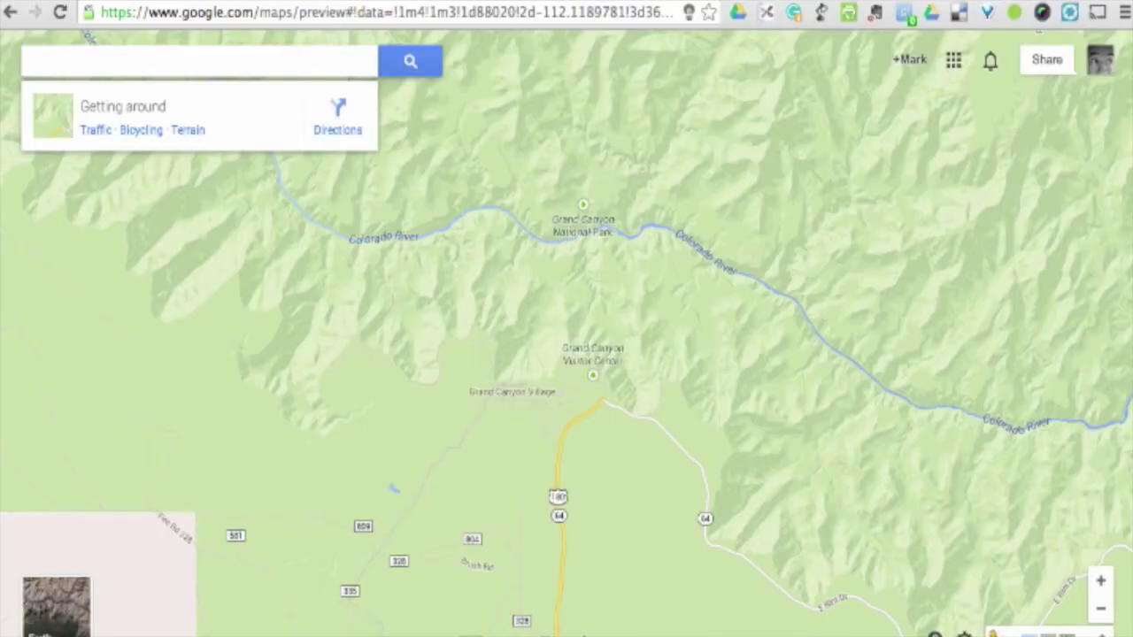
# Step: Enter the Colorado River Photo Sphere, then turn and advance through the Kaibab Suspension Bridge panorama
pyautogui.moveTo(992, 634); pyautogui.dragTo(761, 429)
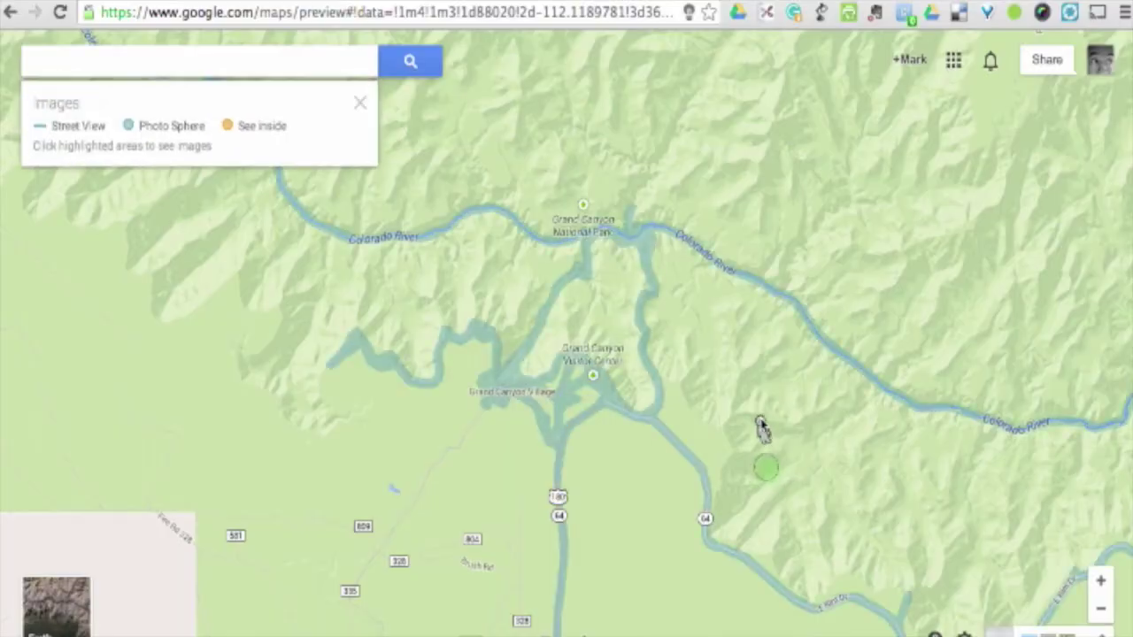
pyautogui.moveTo(640, 183); pyautogui.dragTo(640, 183)
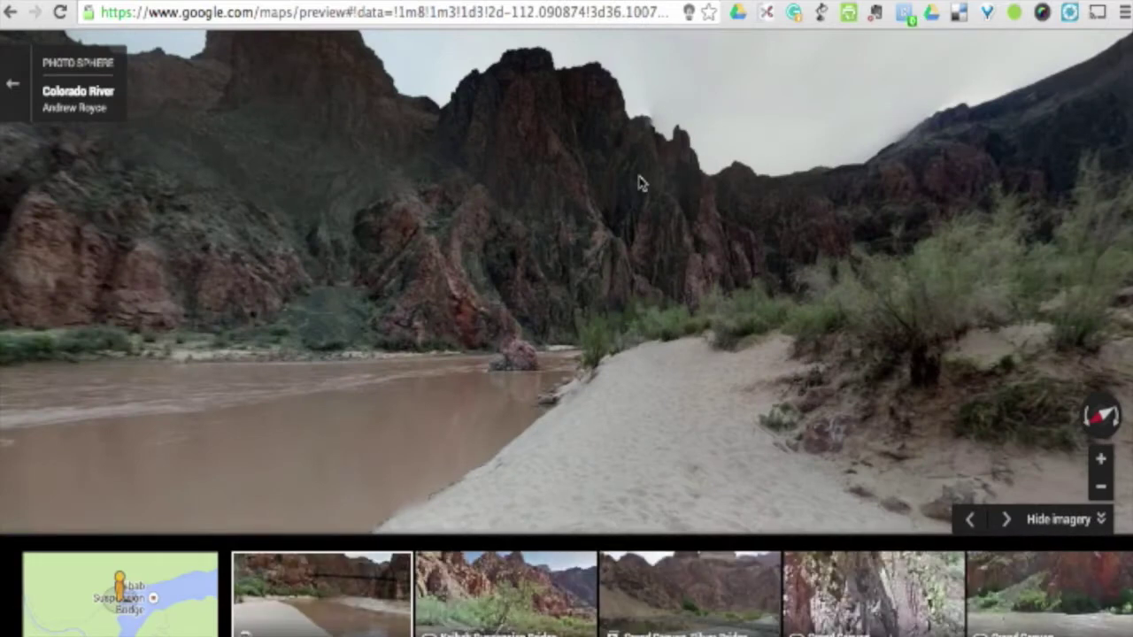
pyautogui.click(503, 591)
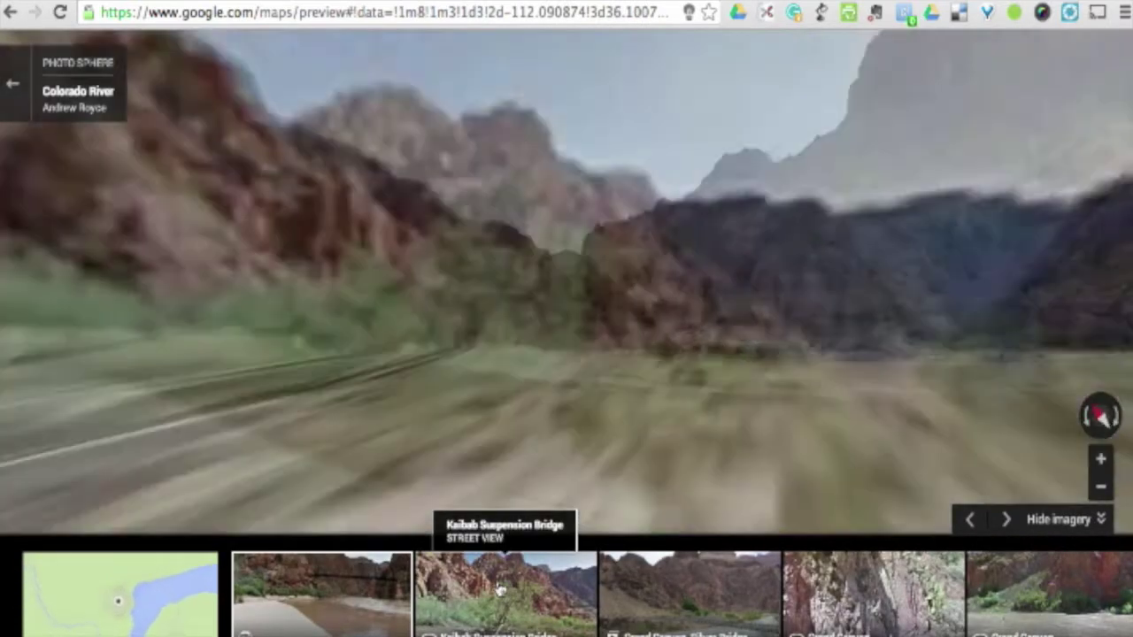
pyautogui.moveTo(551, 399); pyautogui.dragTo(326, 430)
pyautogui.click(670, 352)
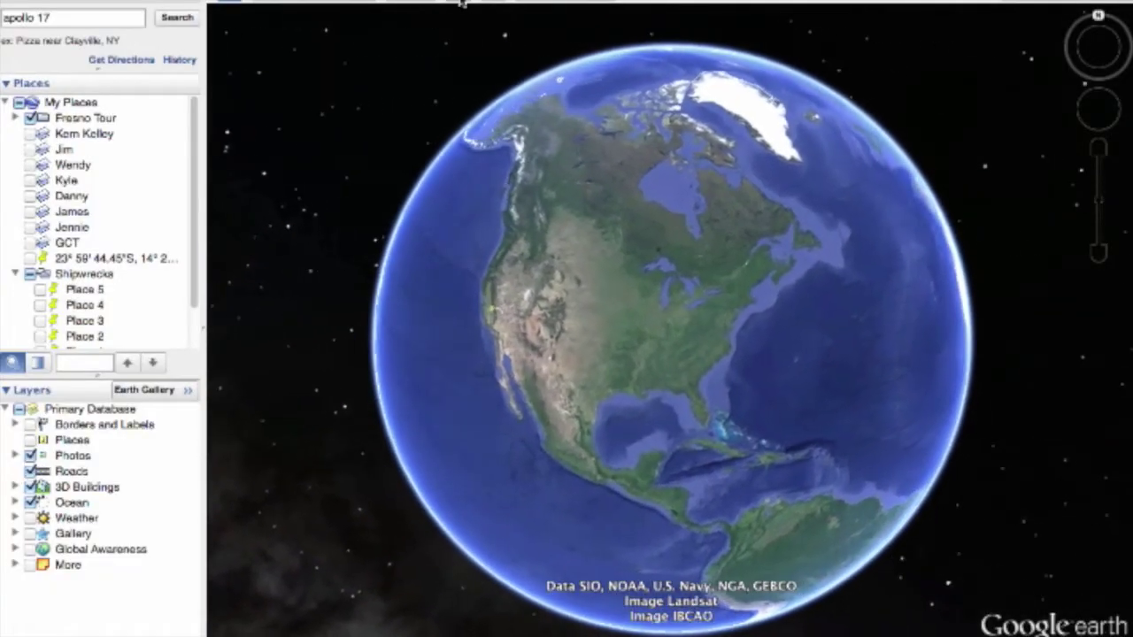
# Step: Rotate the globe to the Arctic, then switch Google Earth to the Moon
pyautogui.moveTo(588, 248); pyautogui.dragTo(619, 363)
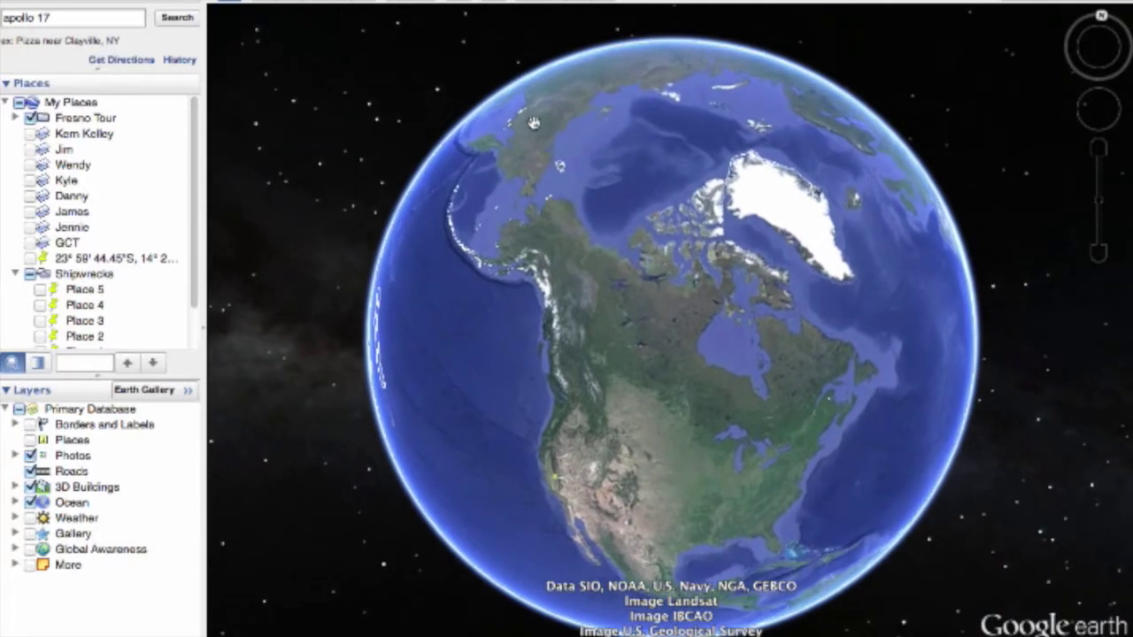
pyautogui.click(464, 11)
pyautogui.click(467, 48)
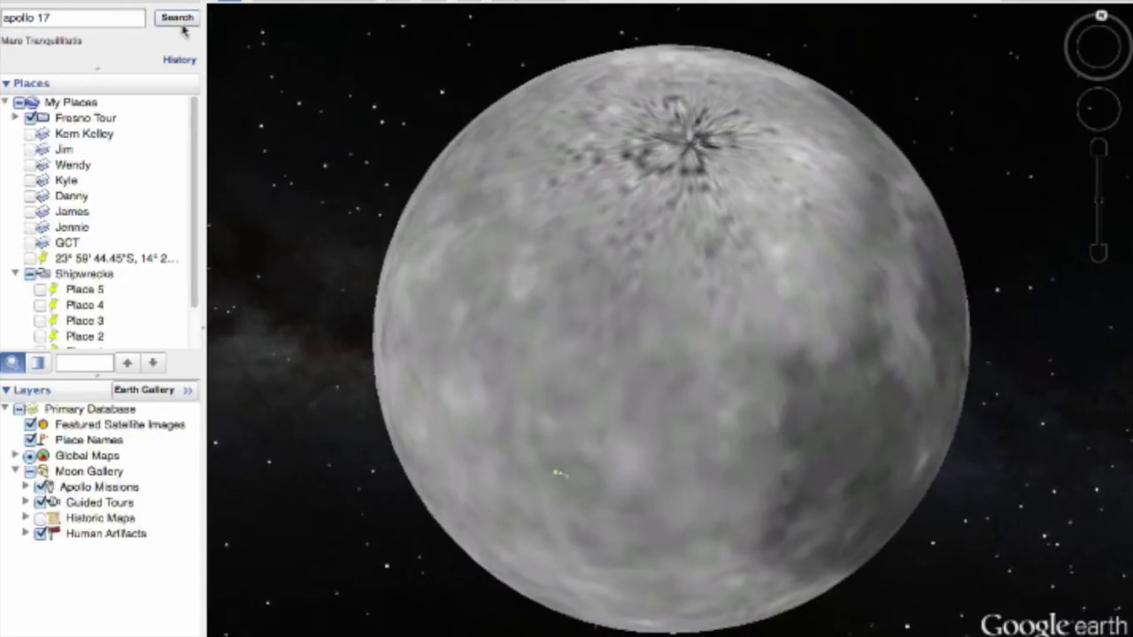
# Step: Pan the Apollo 17 panoramic photo, then show lower Manhattan's 1978 historical imagery
pyautogui.click(177, 17)
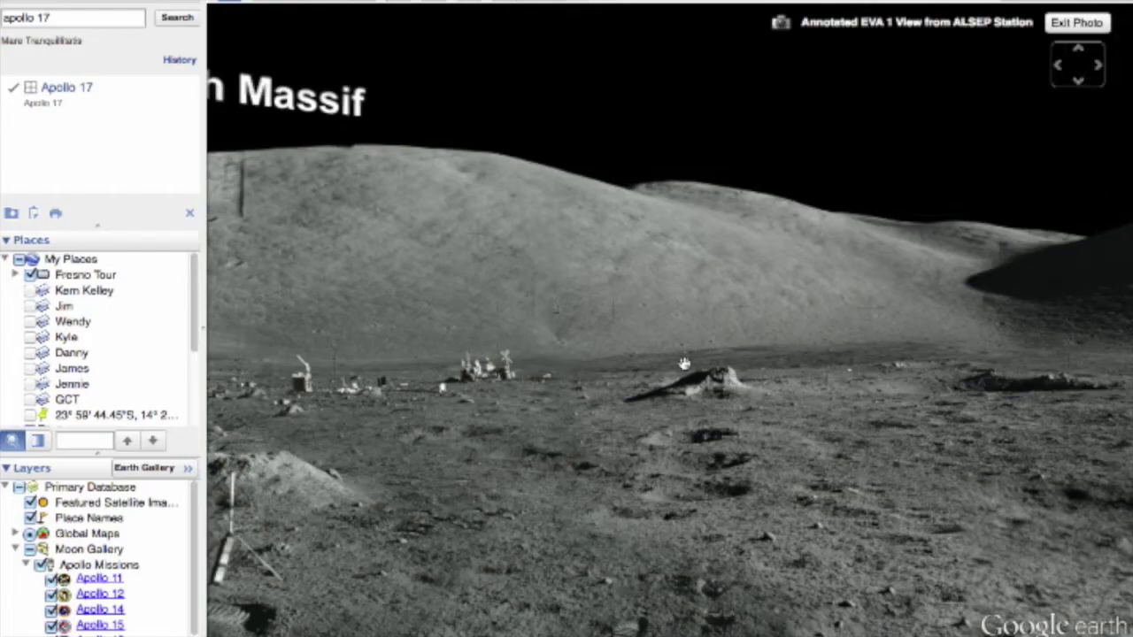
pyautogui.moveTo(684, 363); pyautogui.dragTo(943, 344)
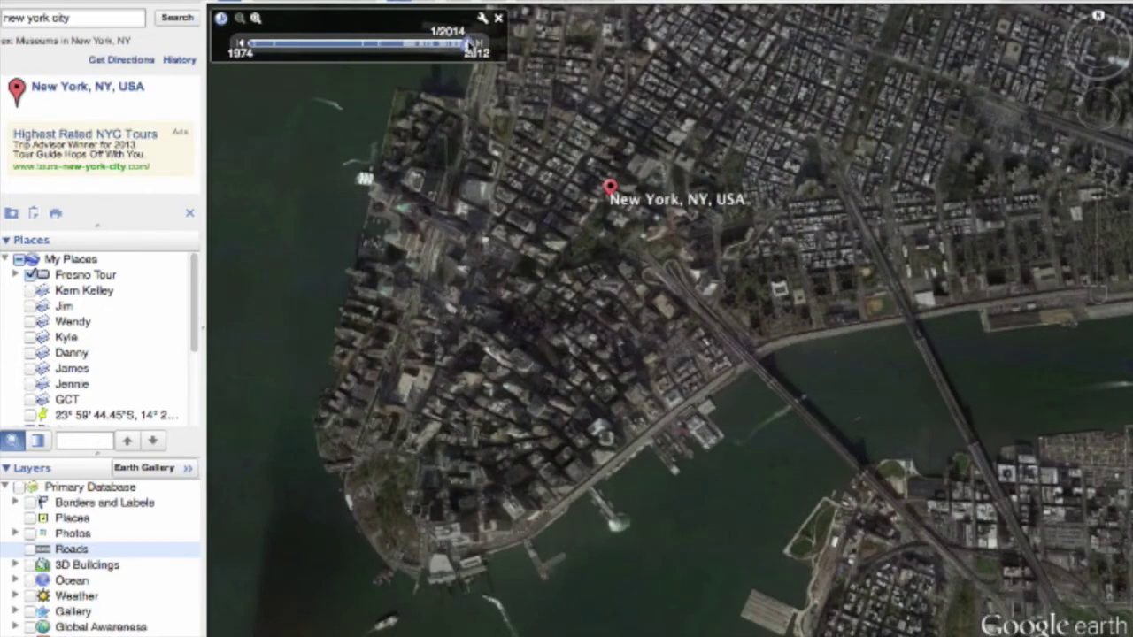
pyautogui.moveTo(470, 46); pyautogui.dragTo(276, 46)
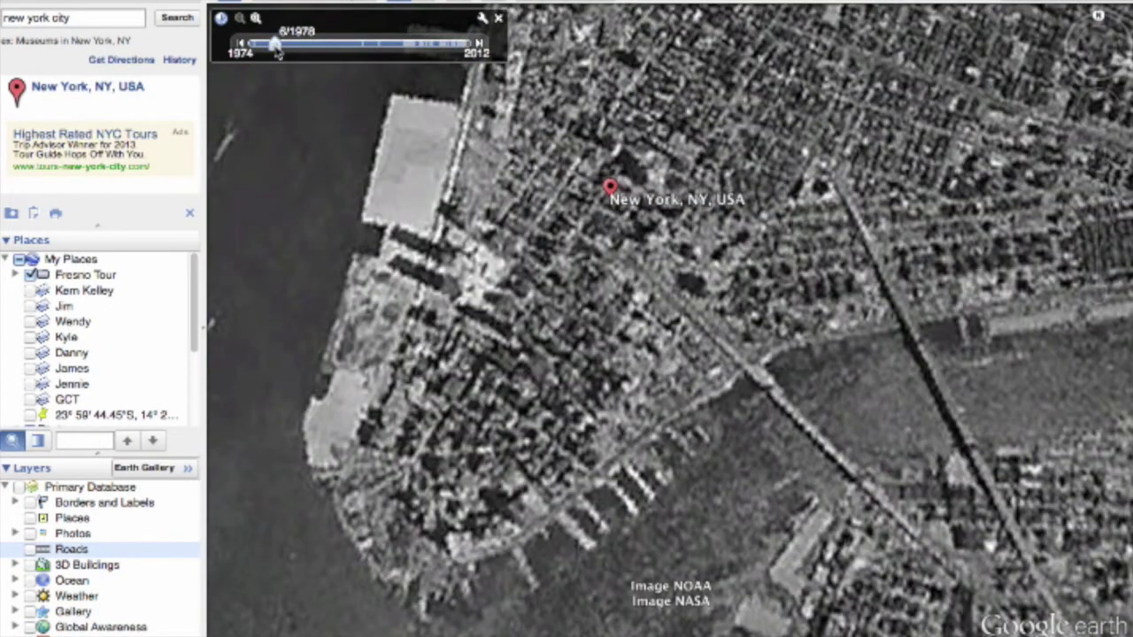
# Step: Set New York imagery to 9/2001, zoom onto the Titanic wreck, and enable Grapes of Wrath places
pyautogui.moveTo(300, 51); pyautogui.dragTo(399, 53)
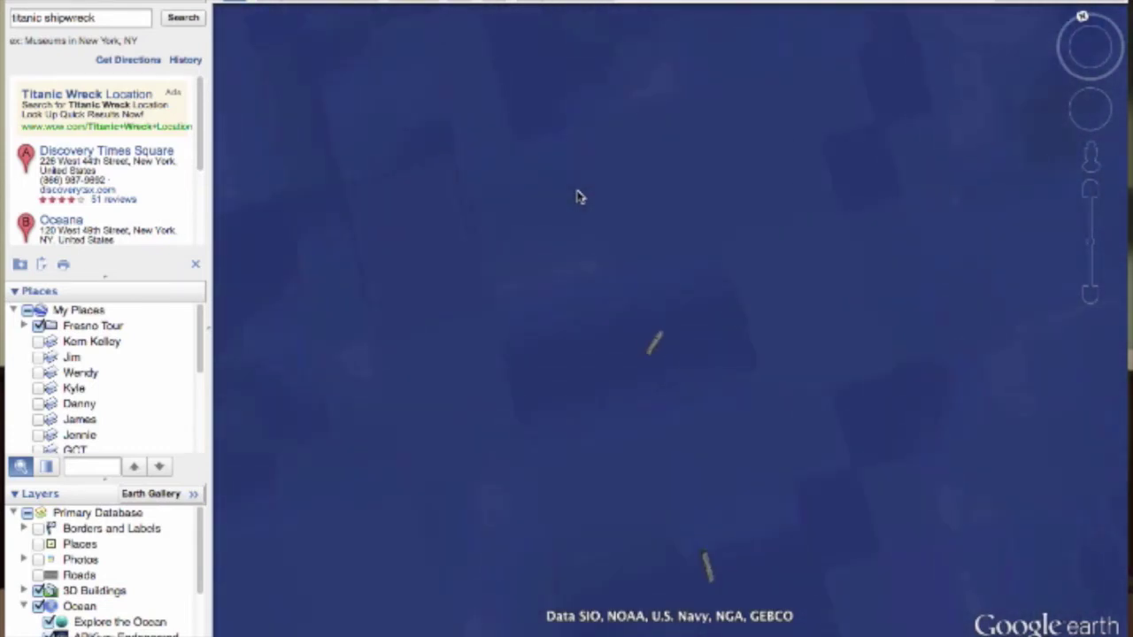
pyautogui.scroll(2, 577, 195)
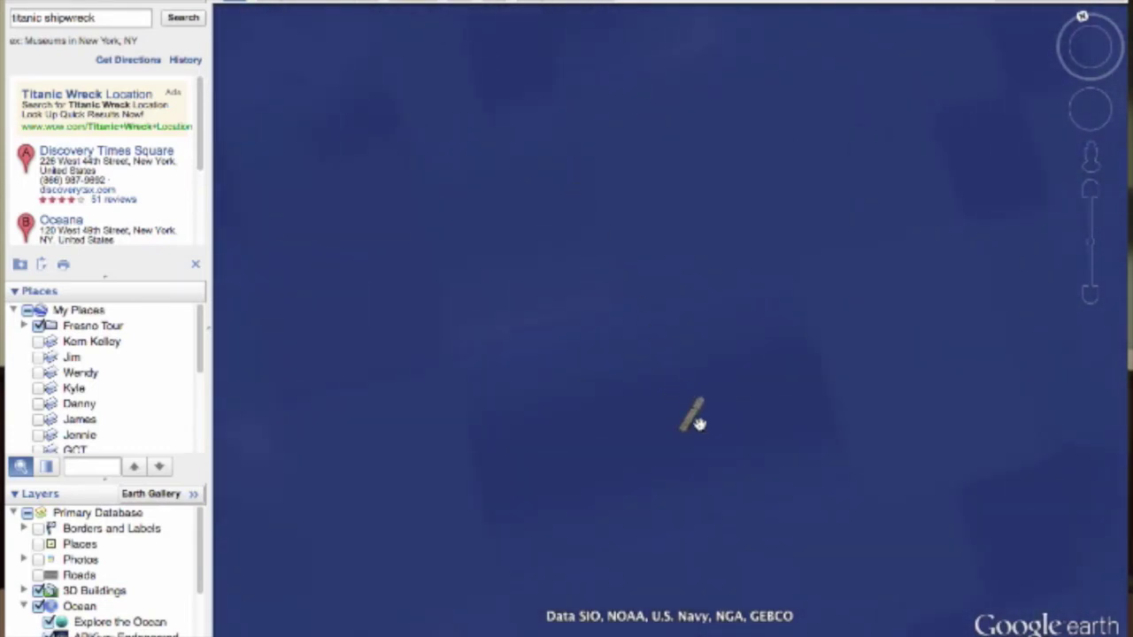
pyautogui.moveTo(638, 329); pyautogui.dragTo(572, 180)
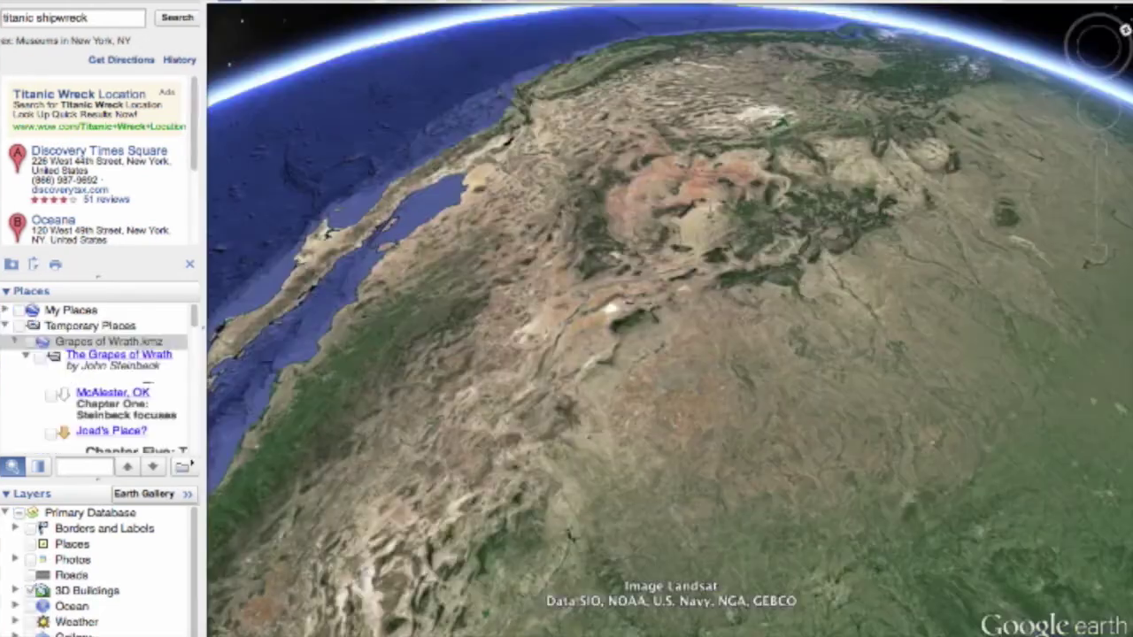
pyautogui.click(31, 342)
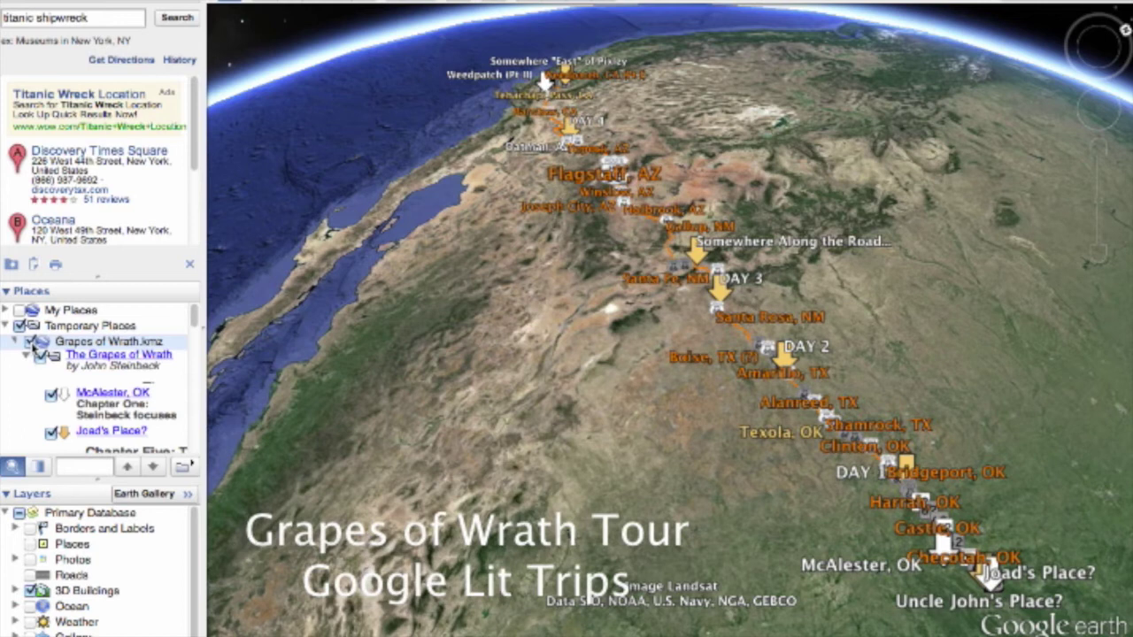
pyautogui.moveTo(193, 322); pyautogui.dragTo(193, 354)
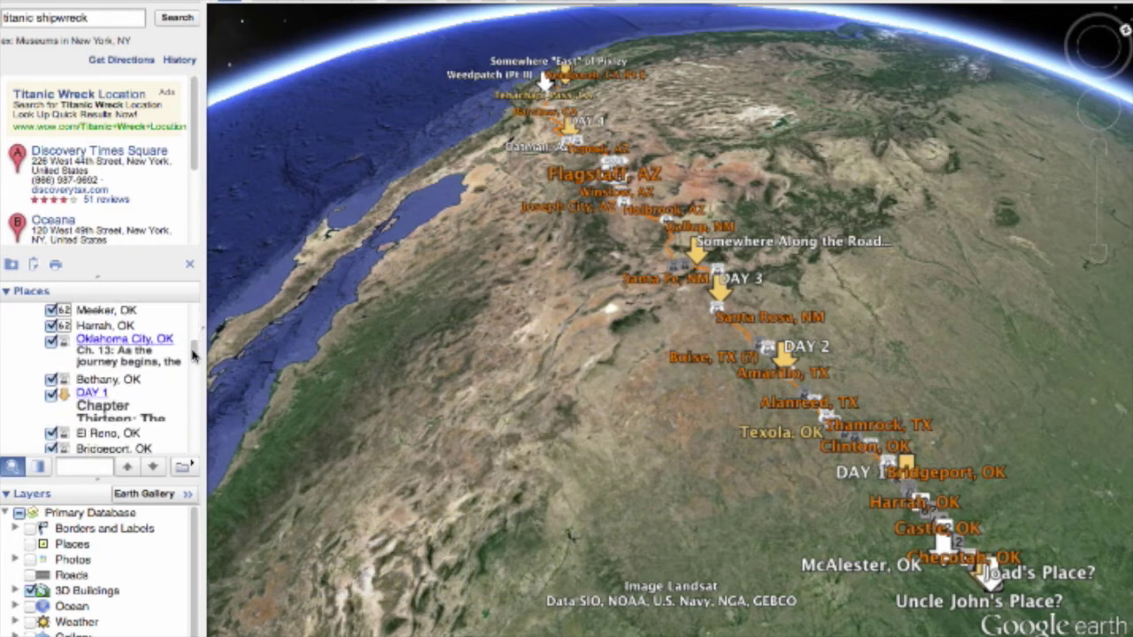
pyautogui.click(97, 397)
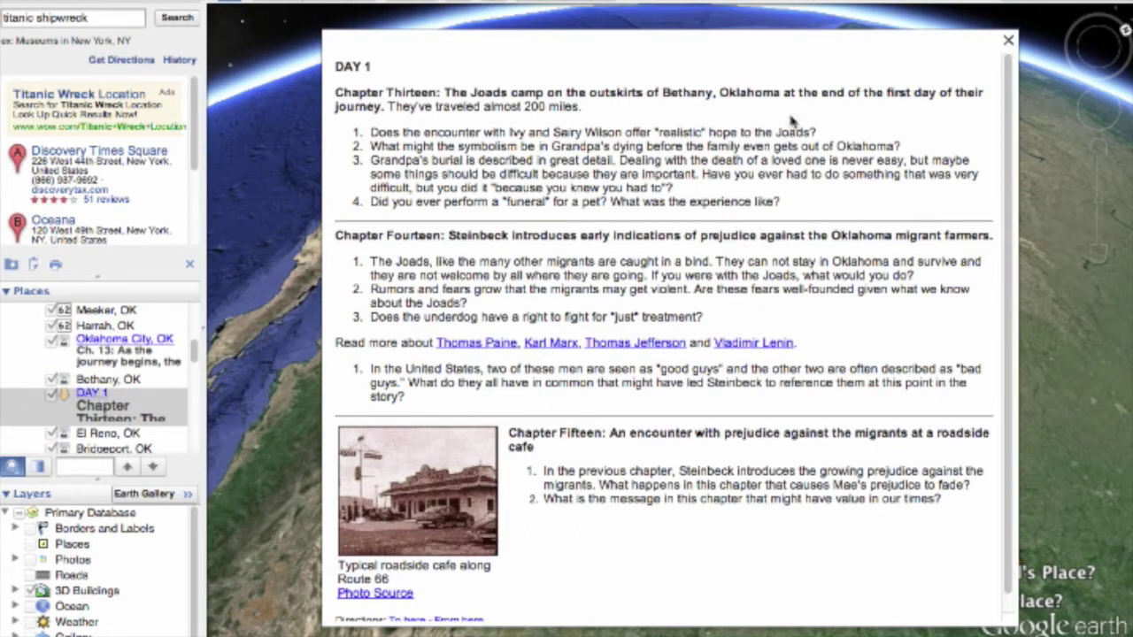
pyautogui.click(1009, 41)
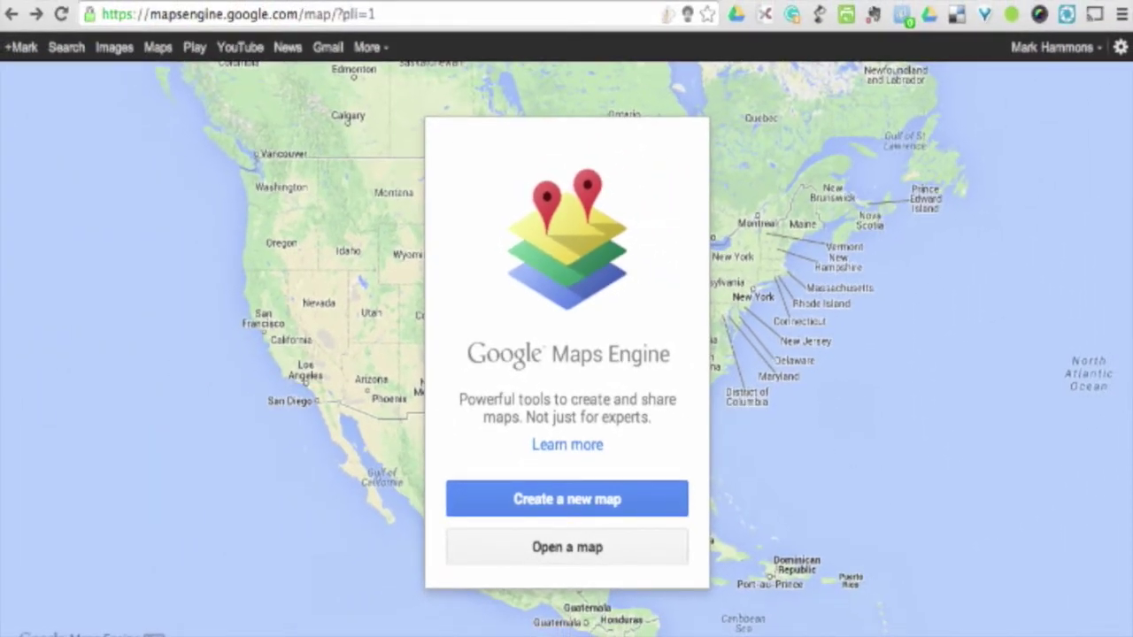
# Step: Open the World Heritage Sites map and hide its Italy layer
pyautogui.click(567, 548)
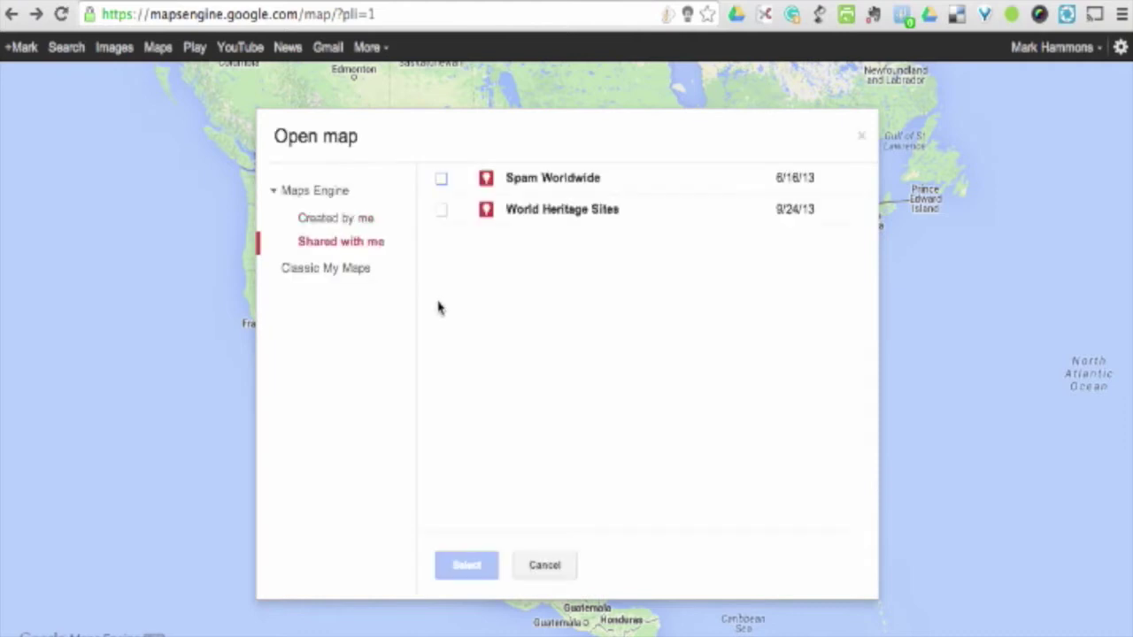
pyautogui.click(442, 211)
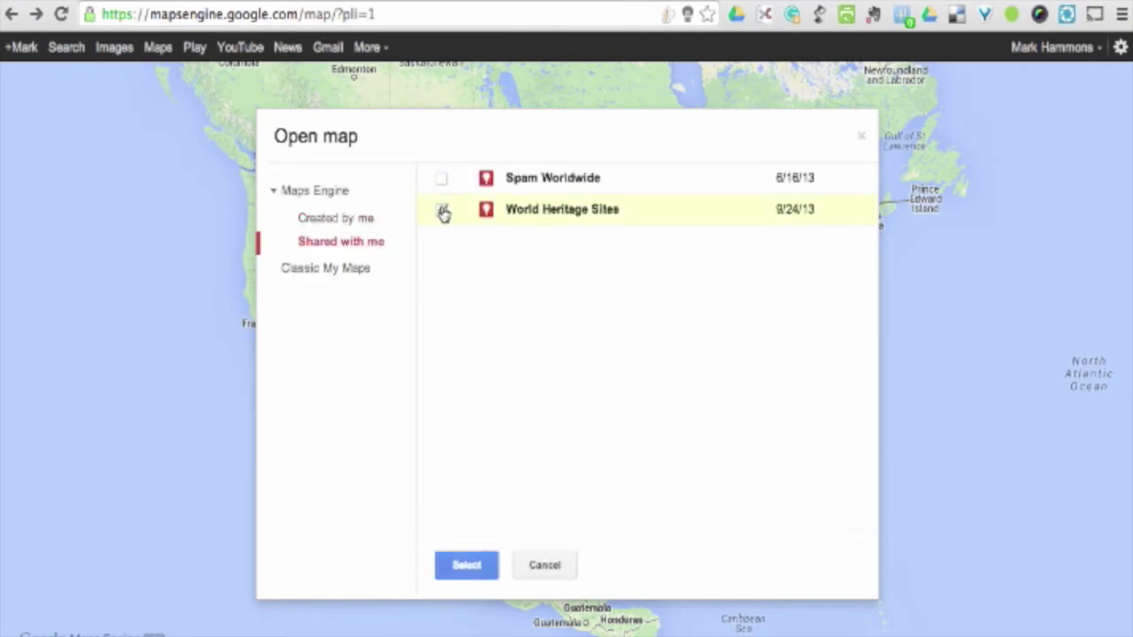
pyautogui.click(469, 566)
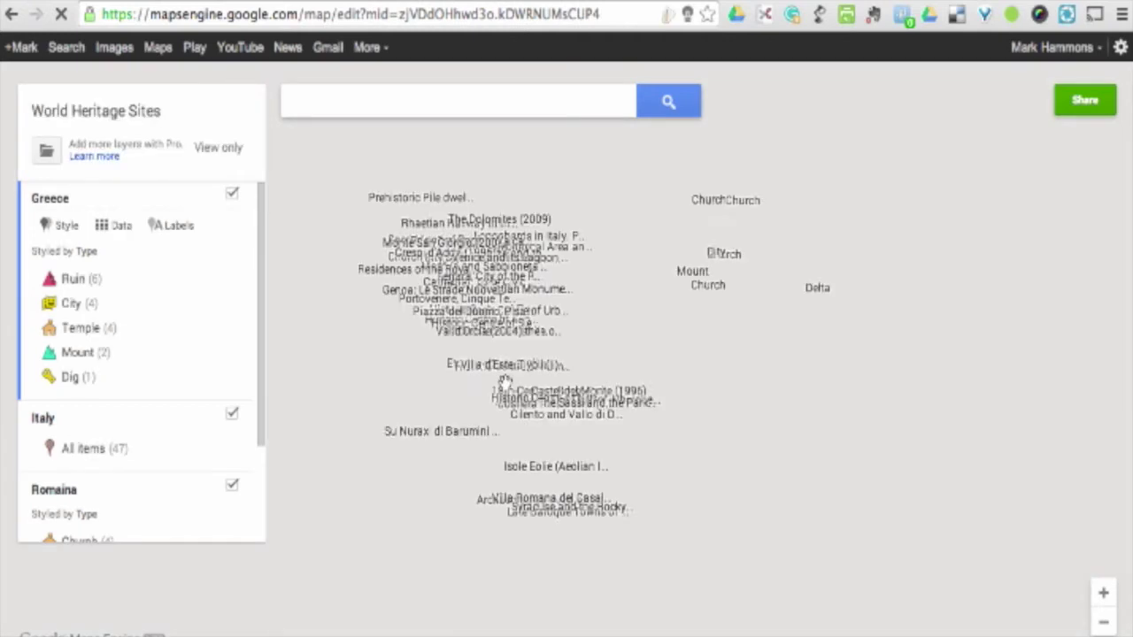
pyautogui.click(232, 416)
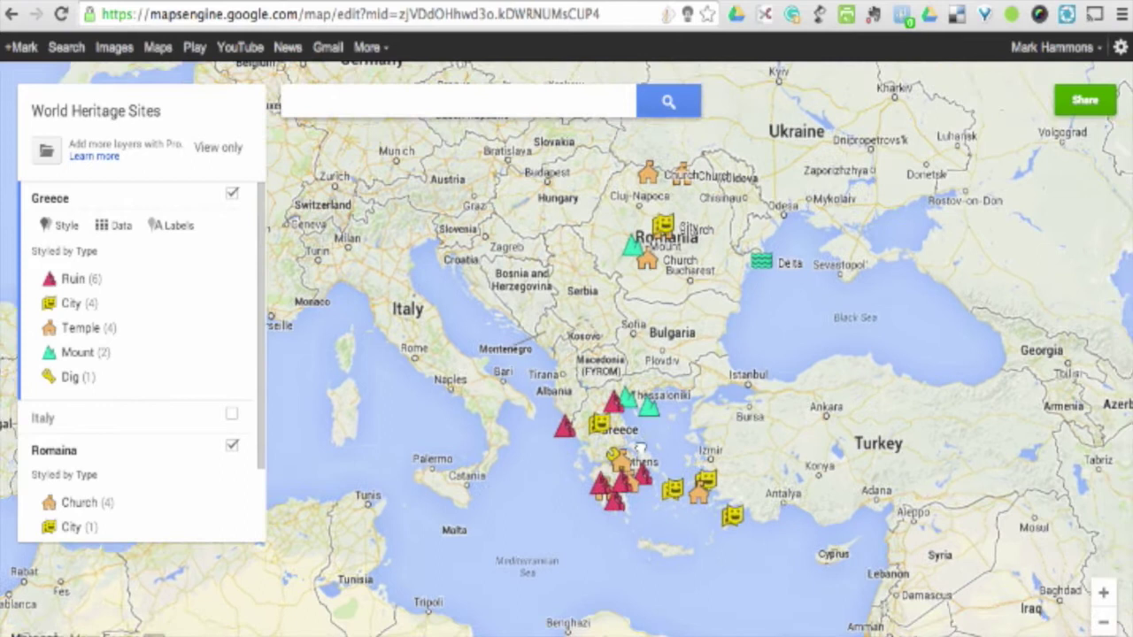
# Step: Zoom to Greece, view the Acropolis, Athens details, then open the Greece data table
pyautogui.moveTo(670, 474); pyautogui.dragTo(583, 400)
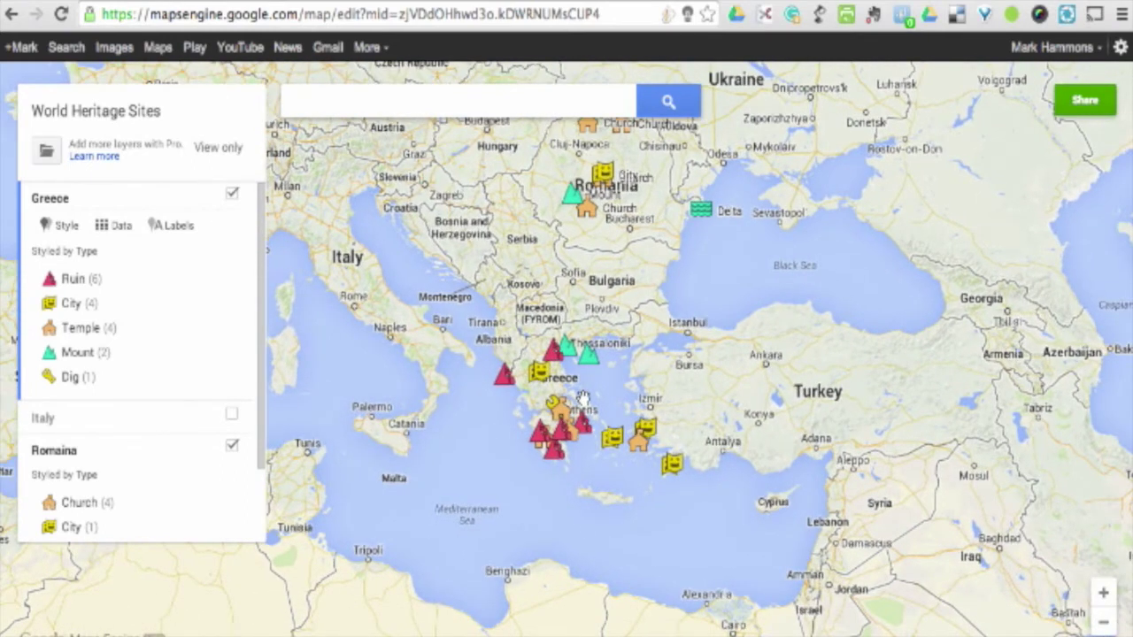
pyautogui.scroll(1, 583, 399)
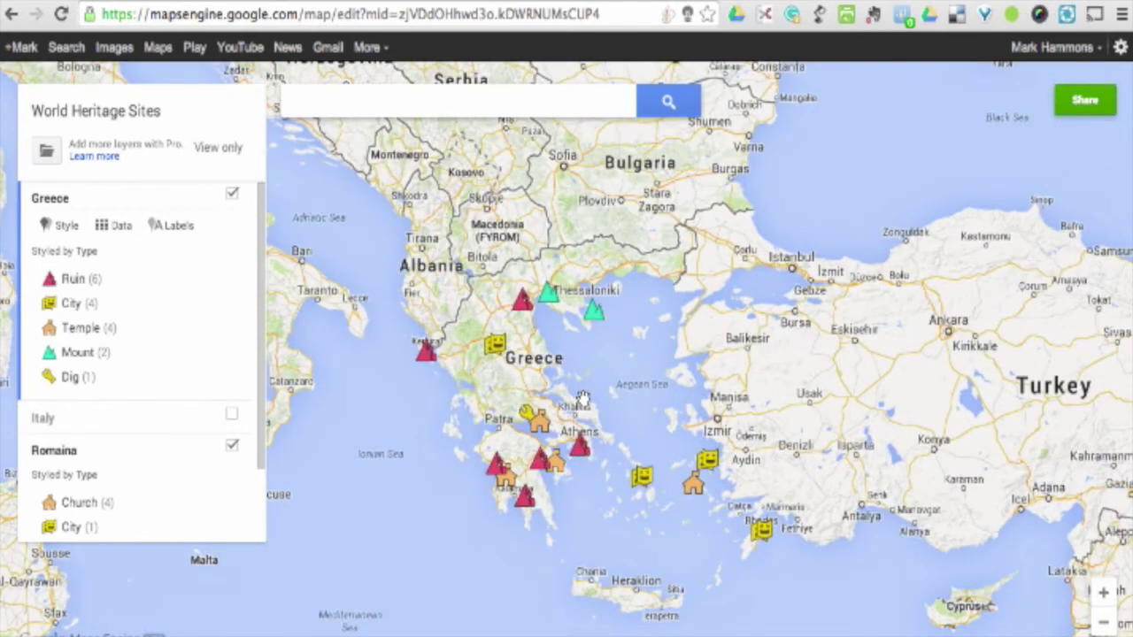
pyautogui.scroll(1, 583, 400)
pyautogui.moveTo(591, 434); pyautogui.dragTo(603, 402)
pyautogui.click(578, 435)
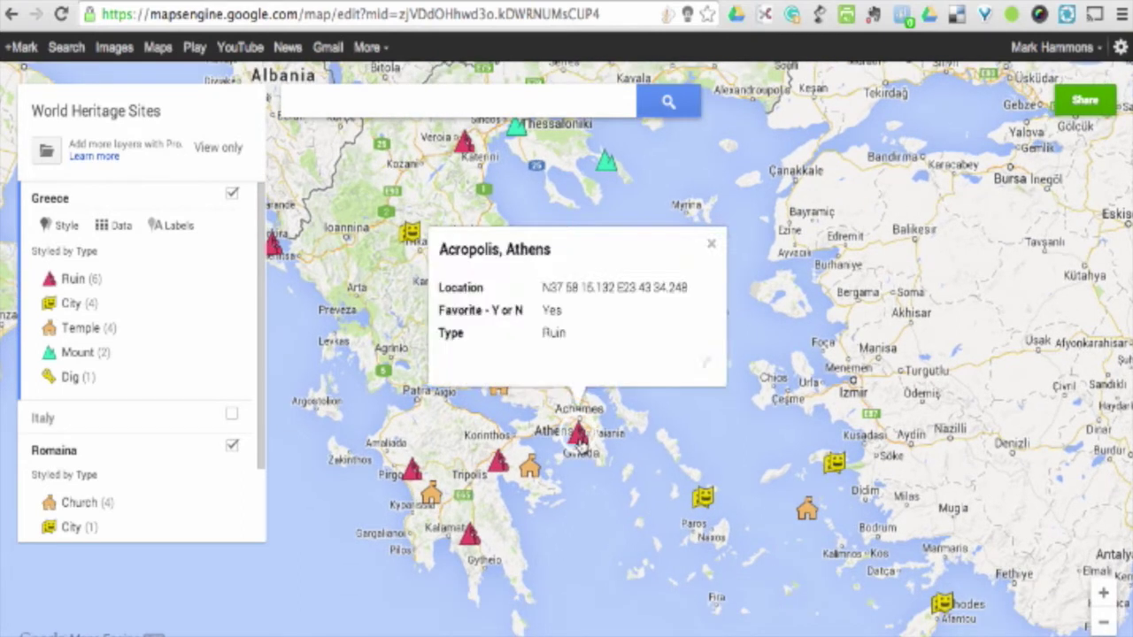
pyautogui.click(122, 228)
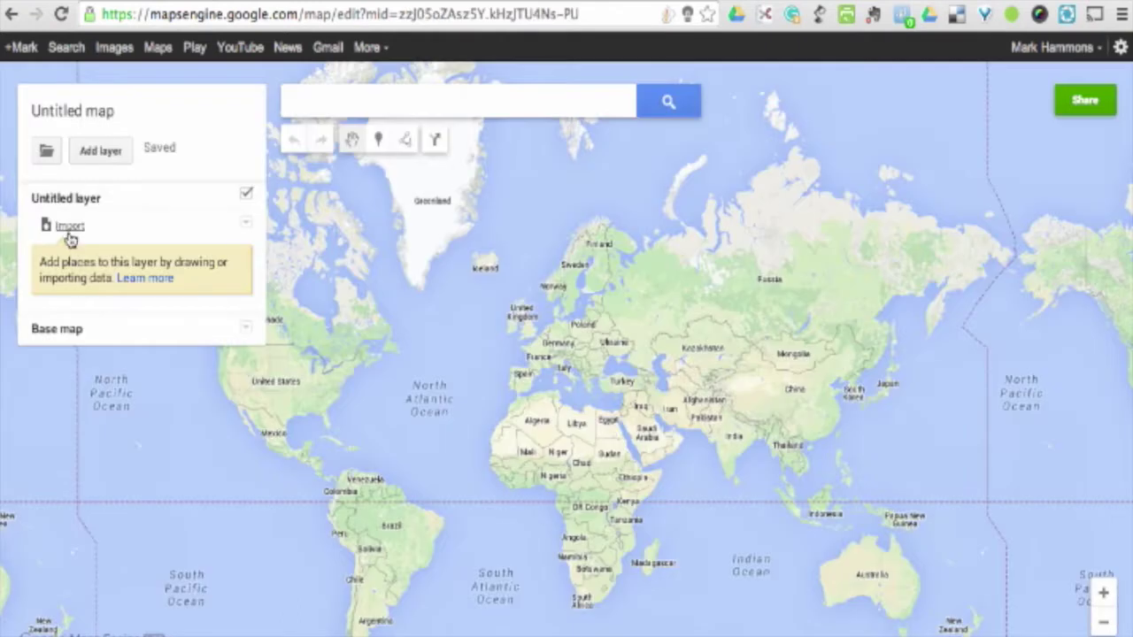
# Step: Upload italy (1).csv, positioning placemarks by Name and titling them by Location
pyautogui.click(69, 228)
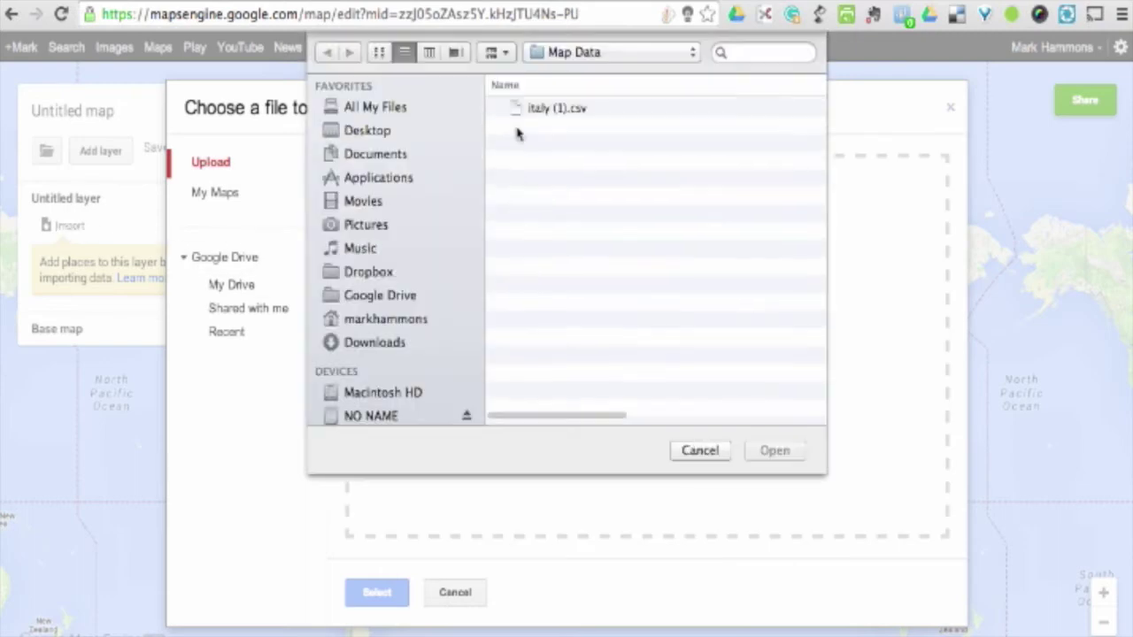
pyautogui.click(538, 109)
pyautogui.click(775, 451)
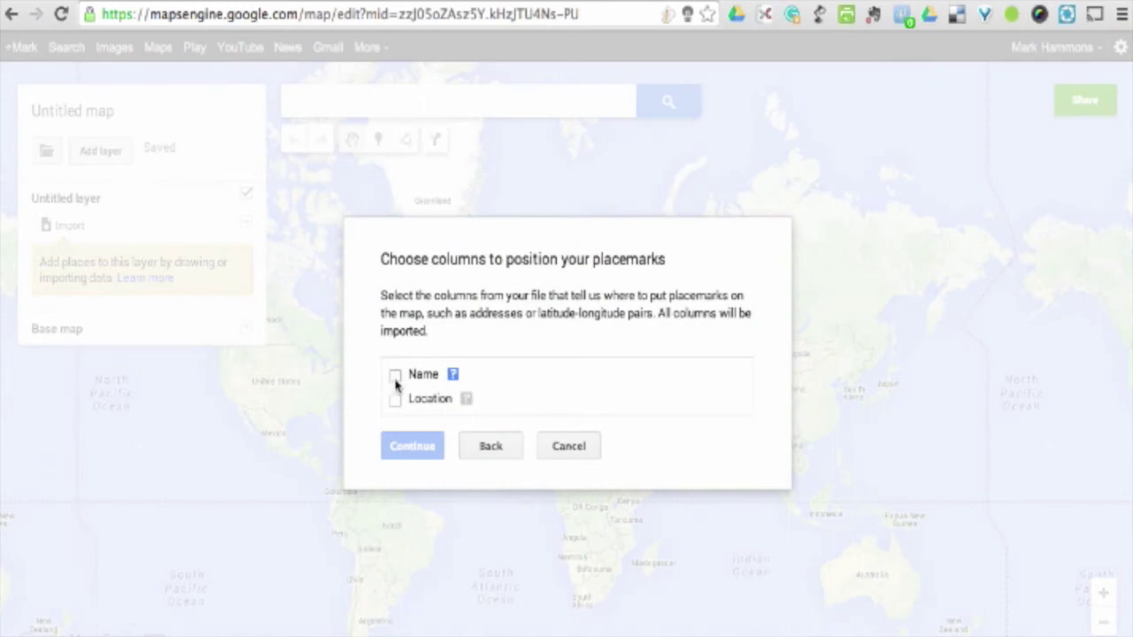
pyautogui.click(395, 376)
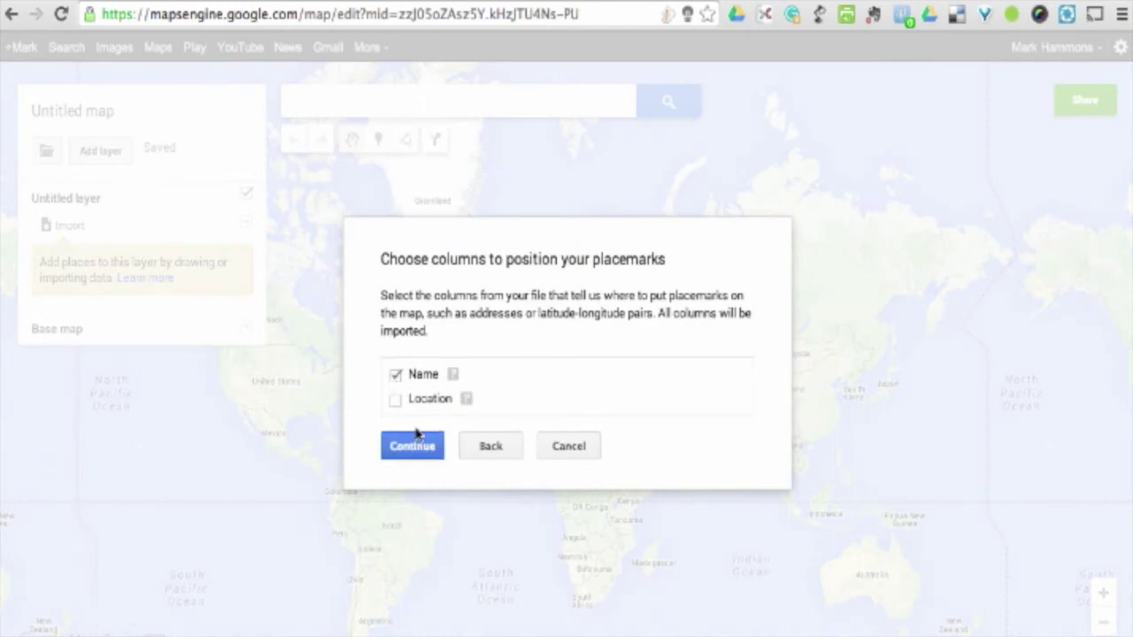
pyautogui.click(413, 444)
pyautogui.click(394, 390)
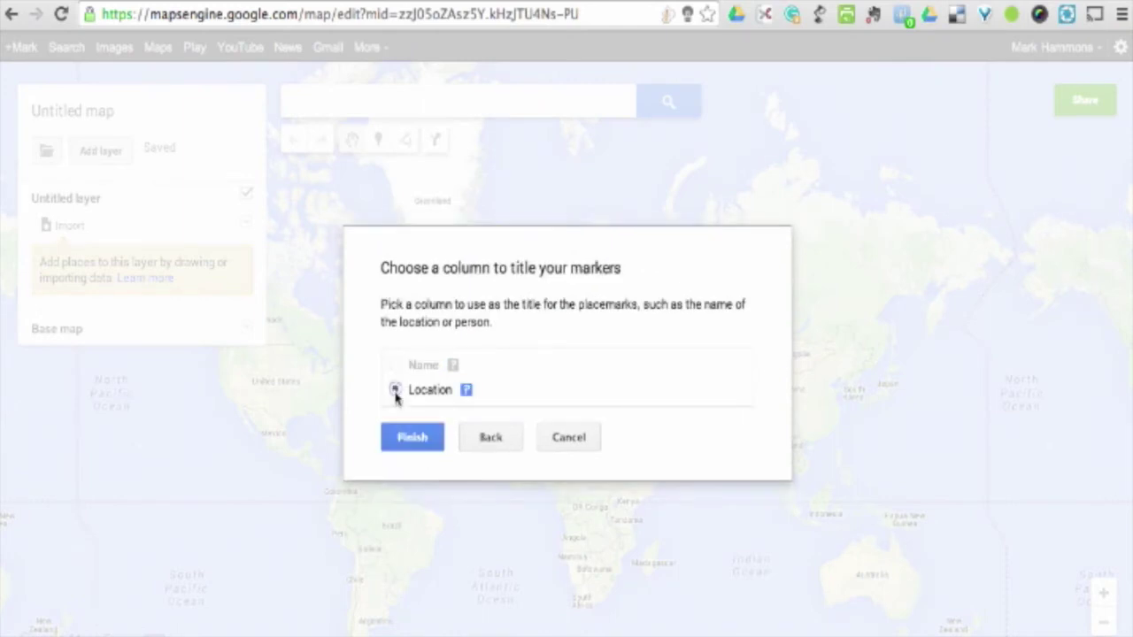
pyautogui.click(410, 438)
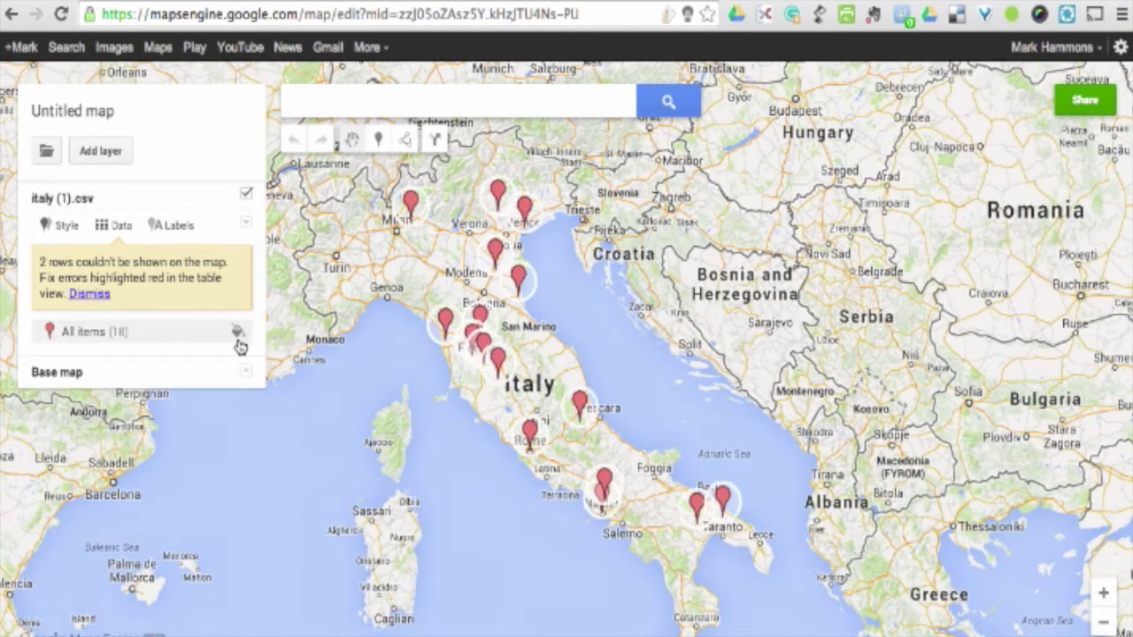
# Step: Add a new layer and name it Directions
pyautogui.click(114, 152)
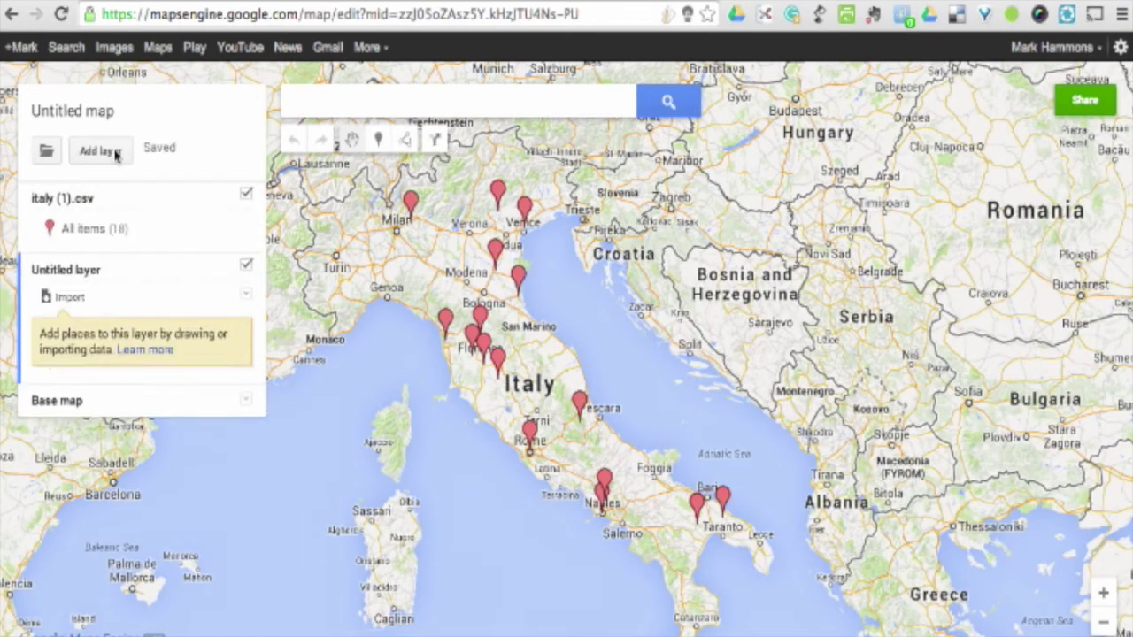
pyautogui.click(83, 271)
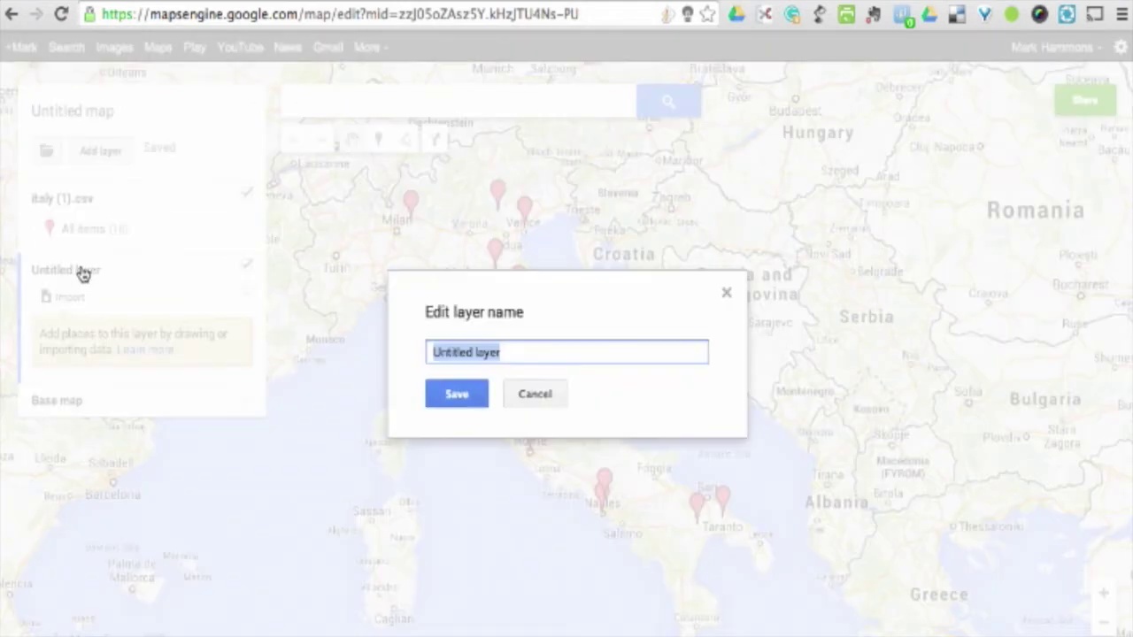
pyautogui.write('Directions')
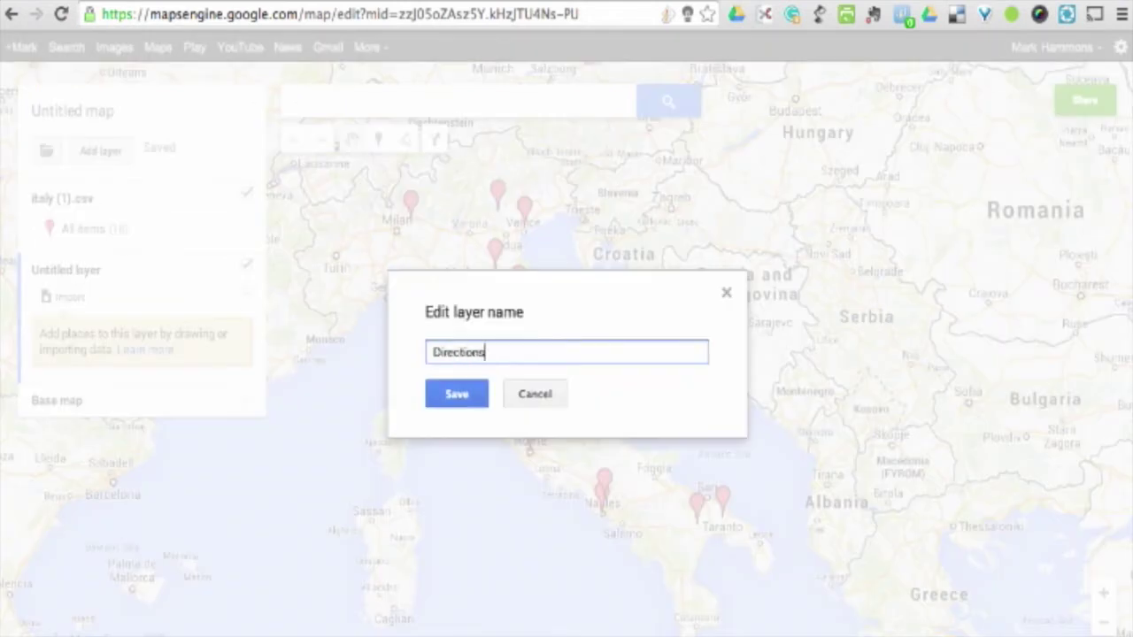
pyautogui.click(464, 394)
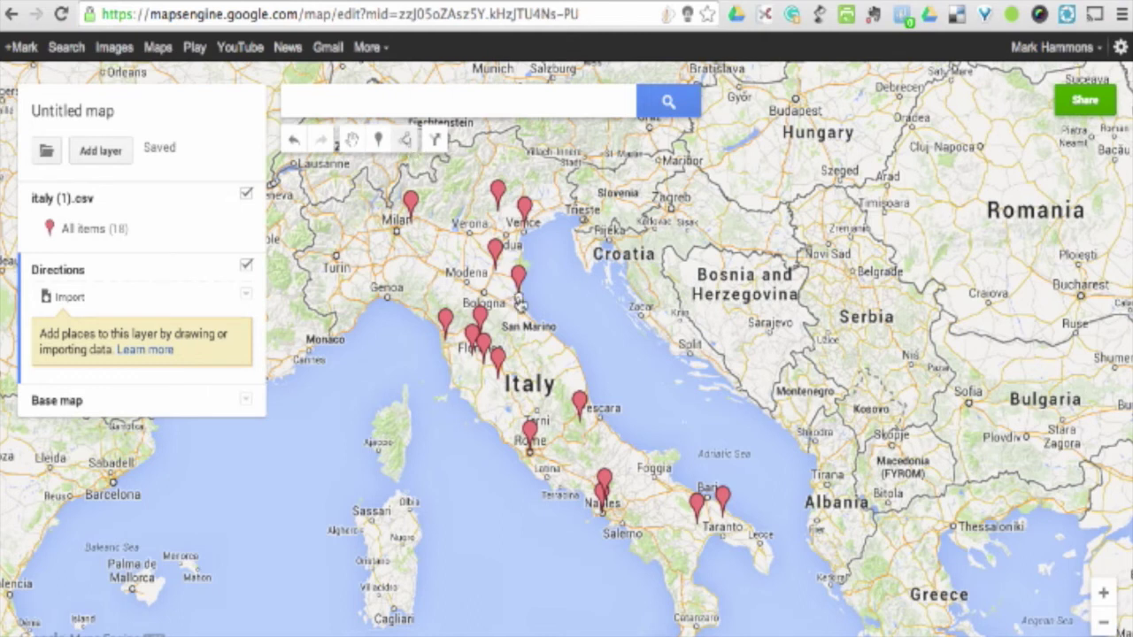
# Step: Draw a line through Rome and Pescara, ending at Taranto
pyautogui.click(530, 452)
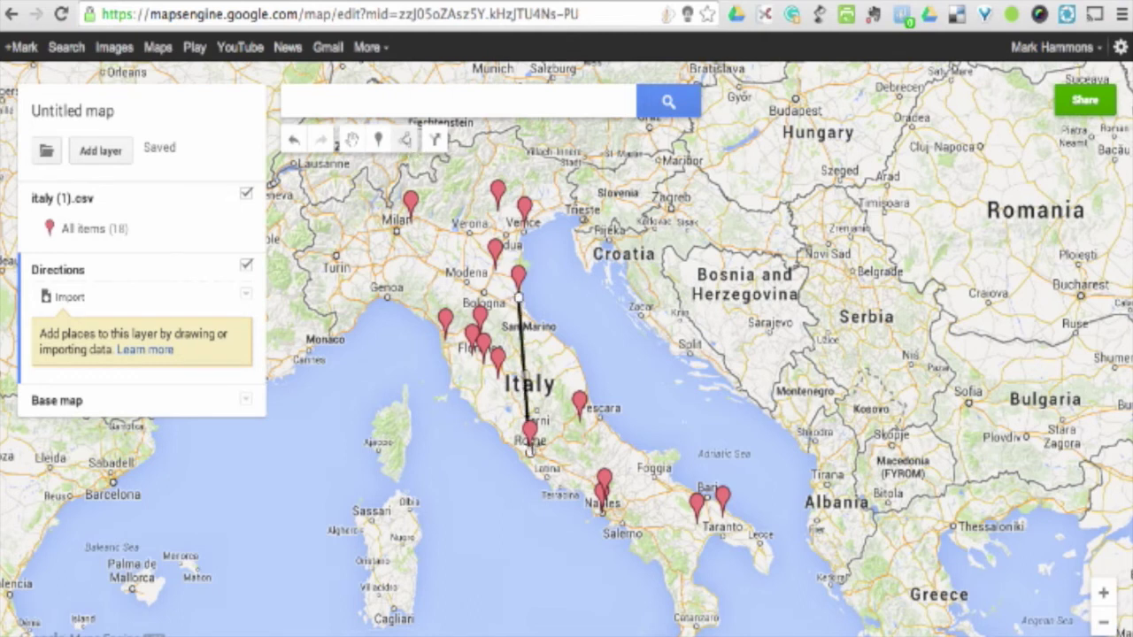
pyautogui.click(579, 422)
pyautogui.click(698, 522)
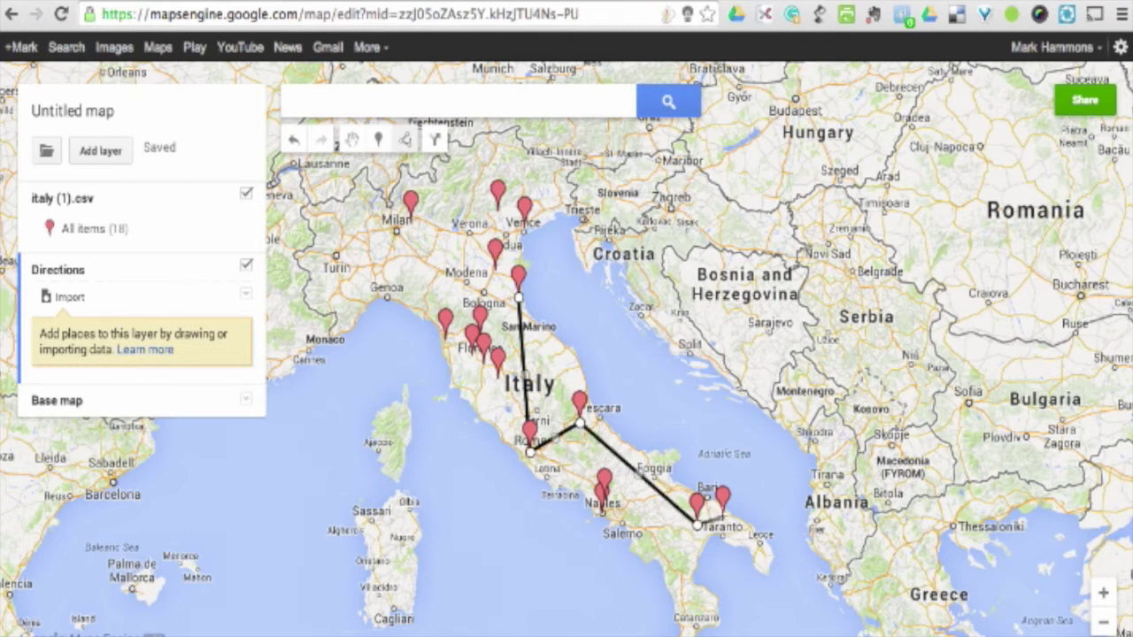
pyautogui.doubleClick(722, 516)
pyautogui.write('Flight')
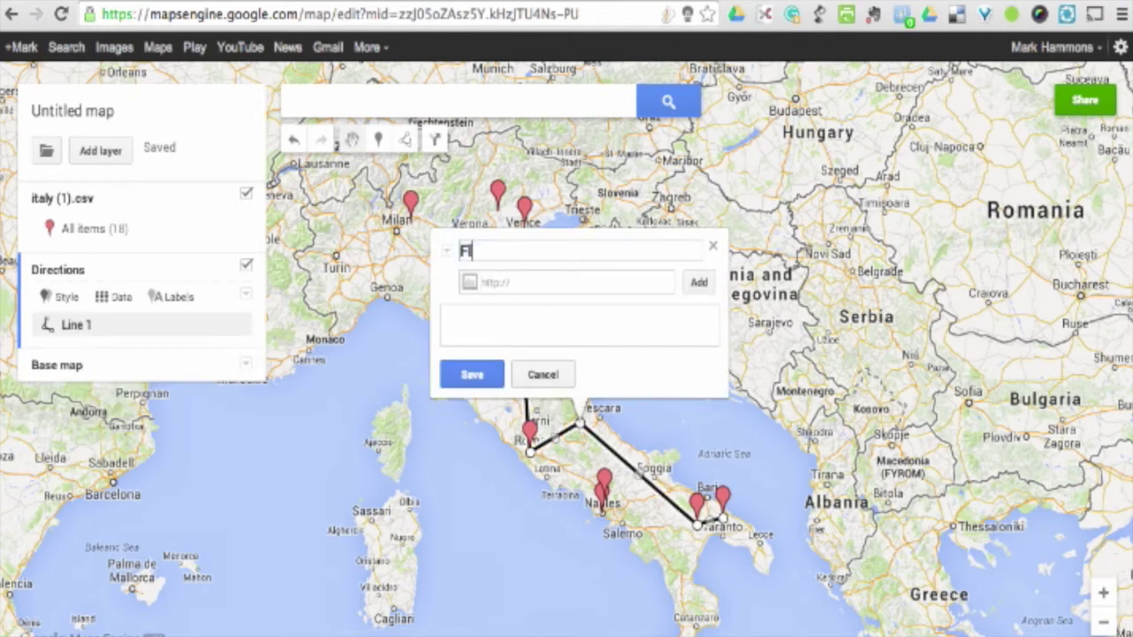